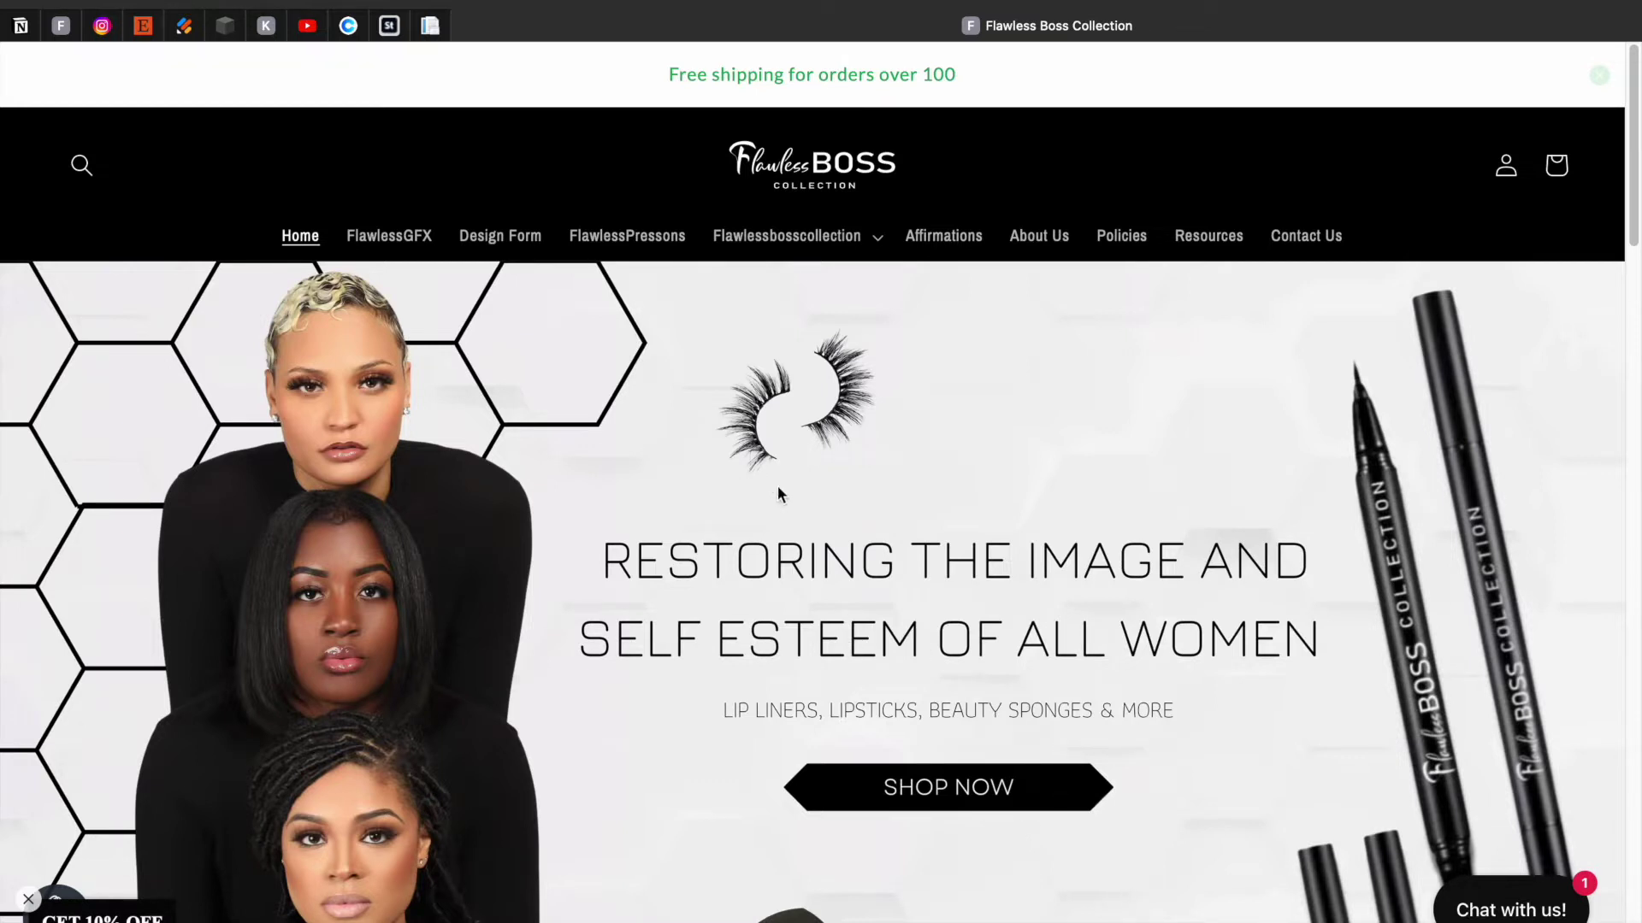
Return to the Jotform tab and close the Publish panel to show My Forms
left_click(183, 31)
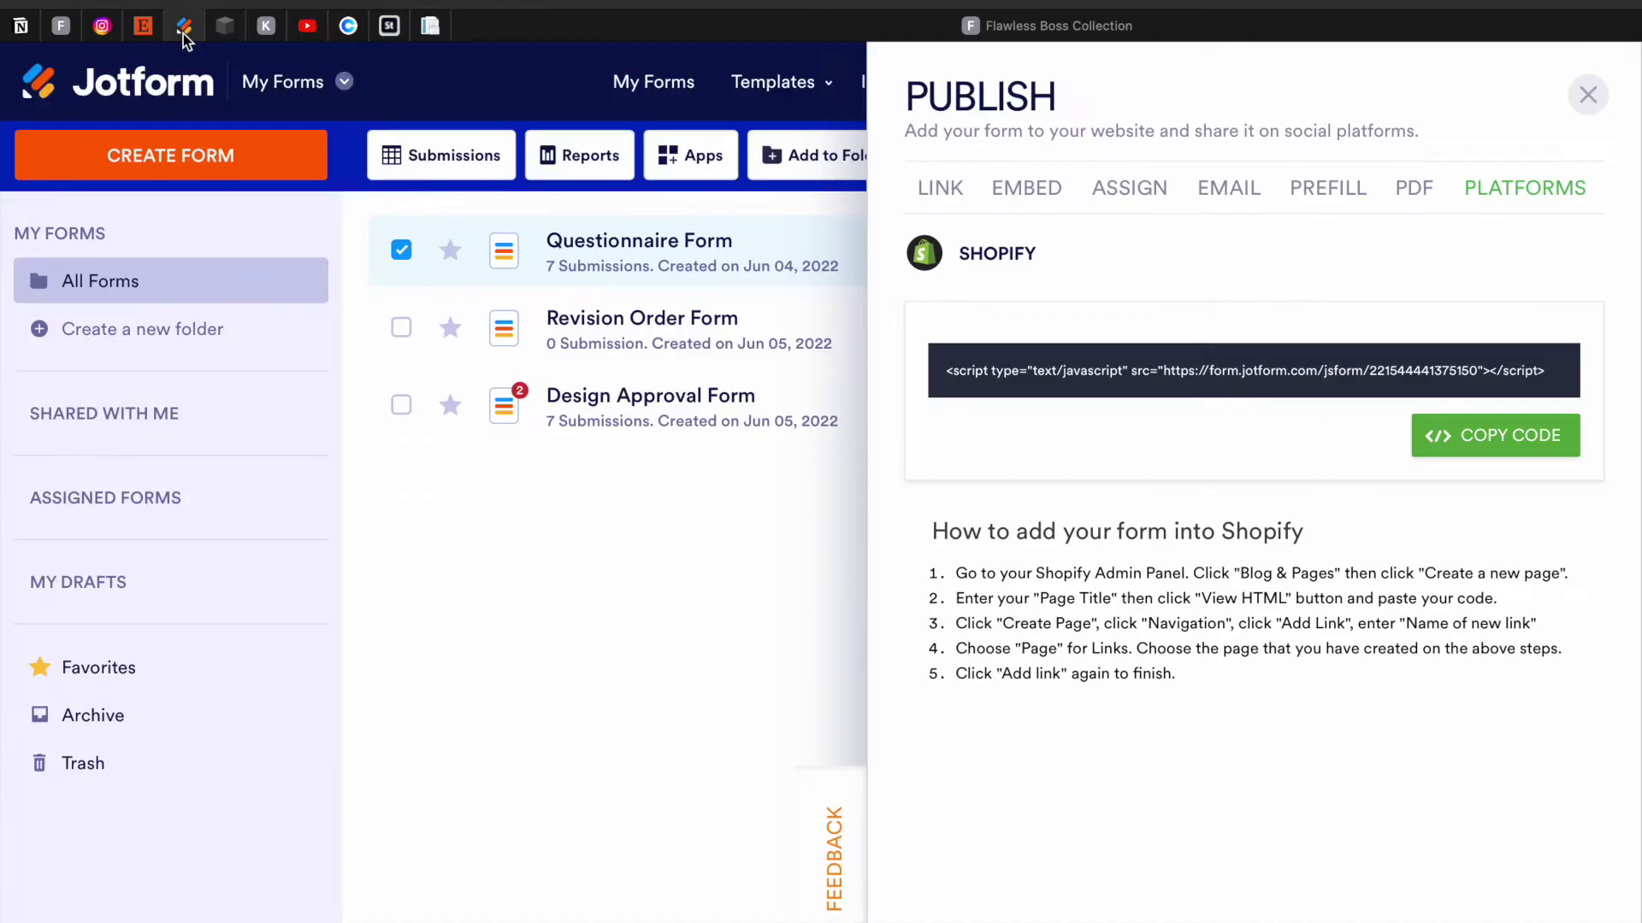
left_click(1588, 94)
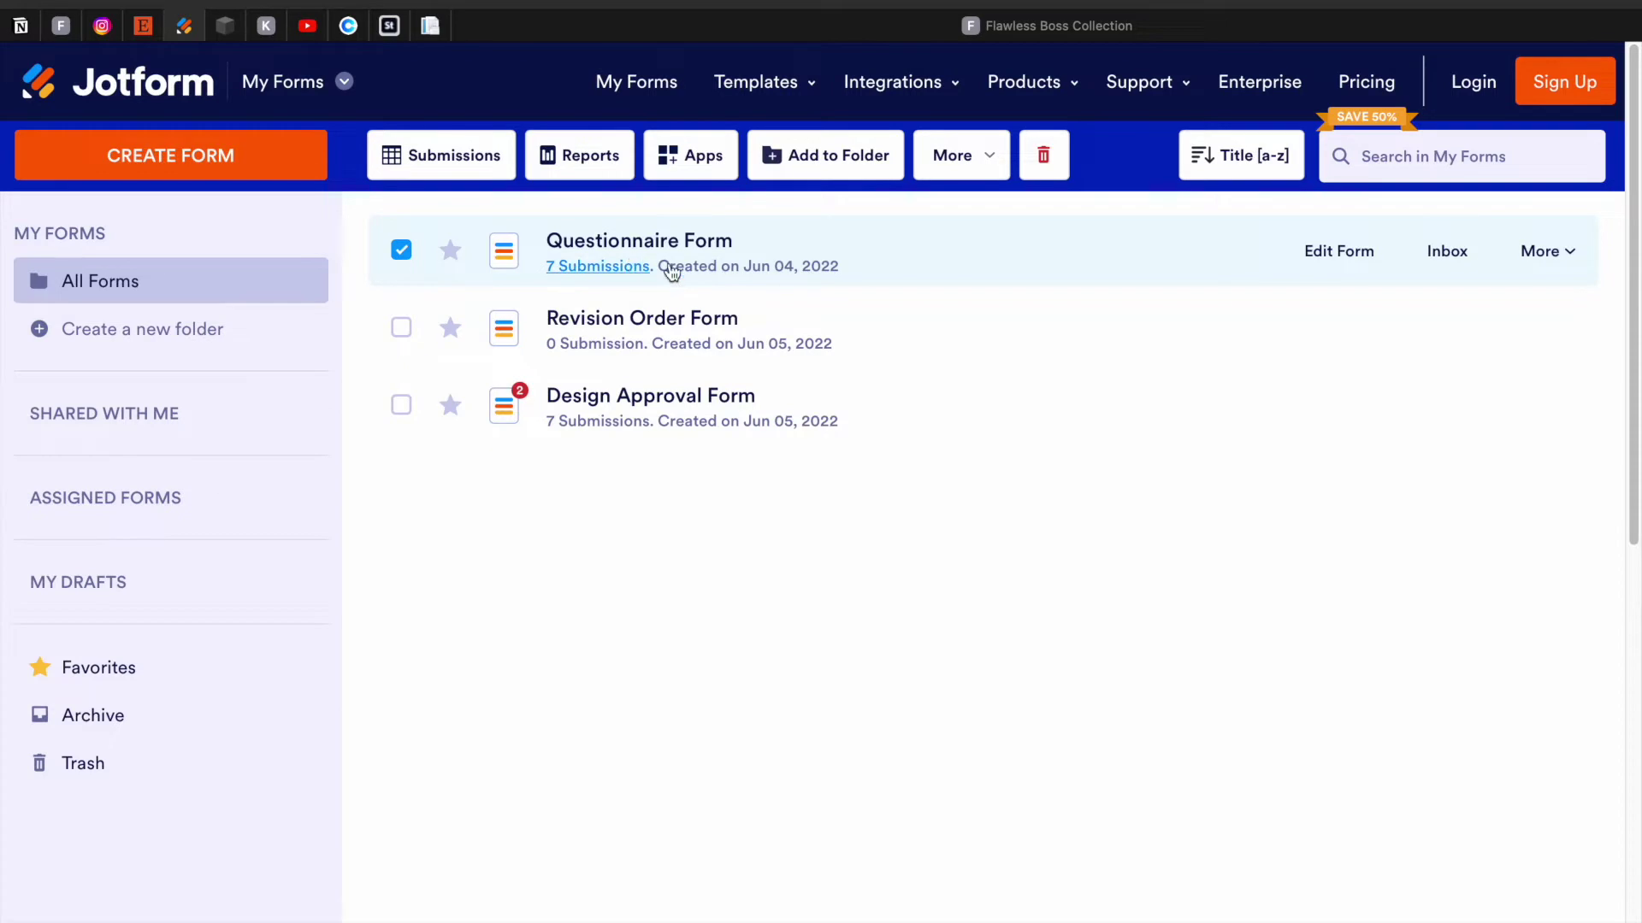
Open Publish Form for Questionnaire Form and bring up the Shopify embed code under Platforms
left_click(1580, 262)
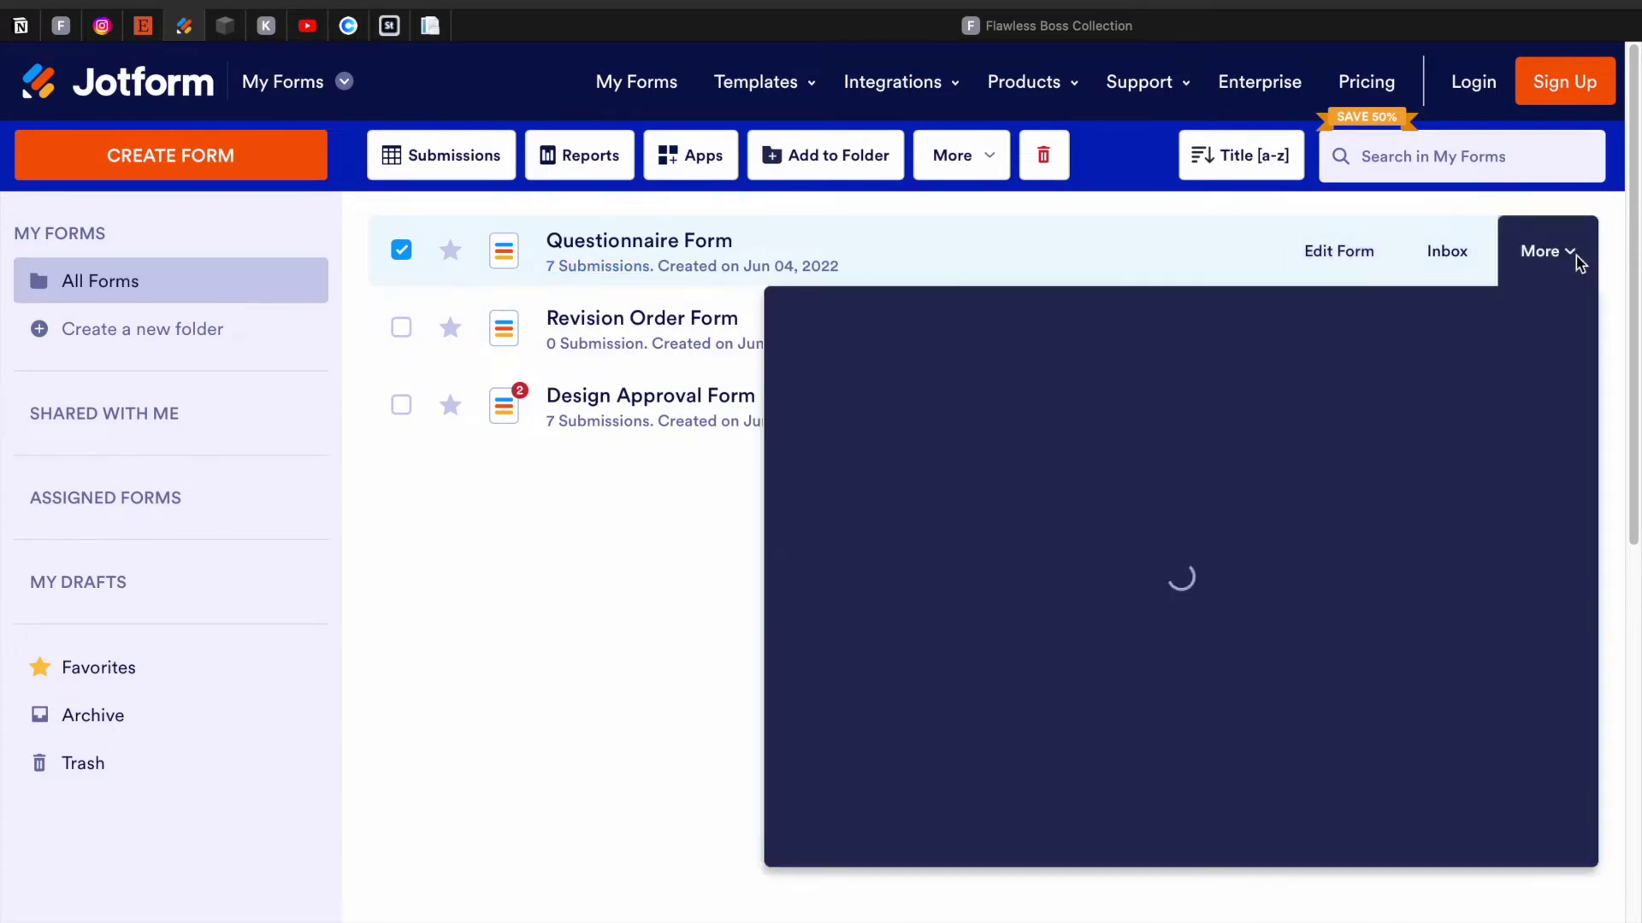
left_click(901, 384)
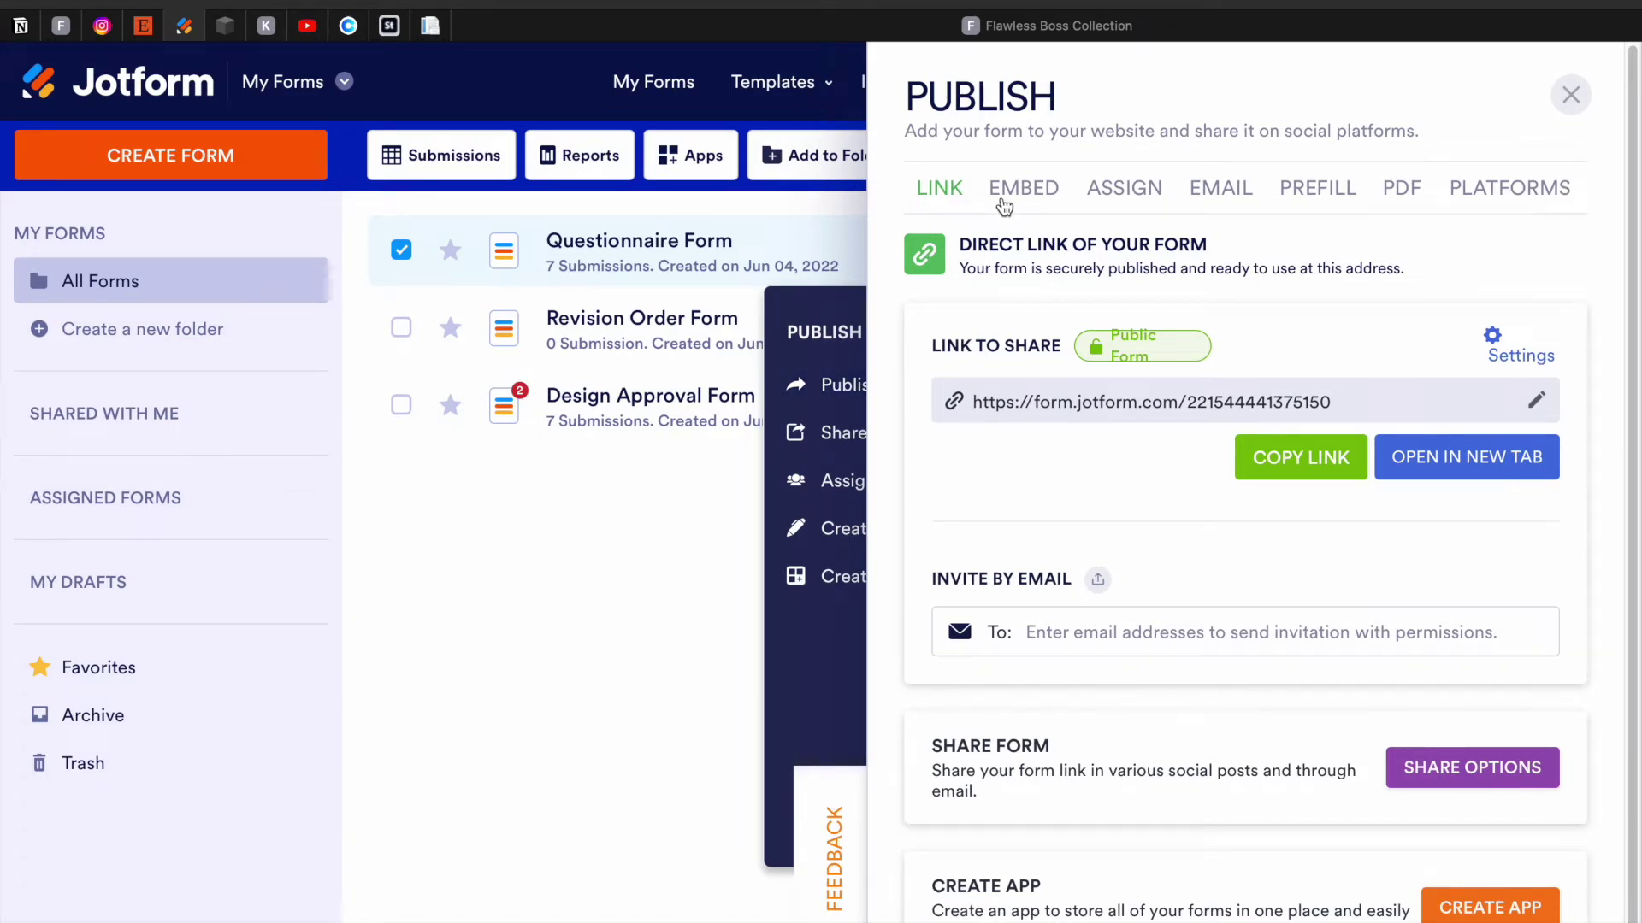
left_click(1524, 201)
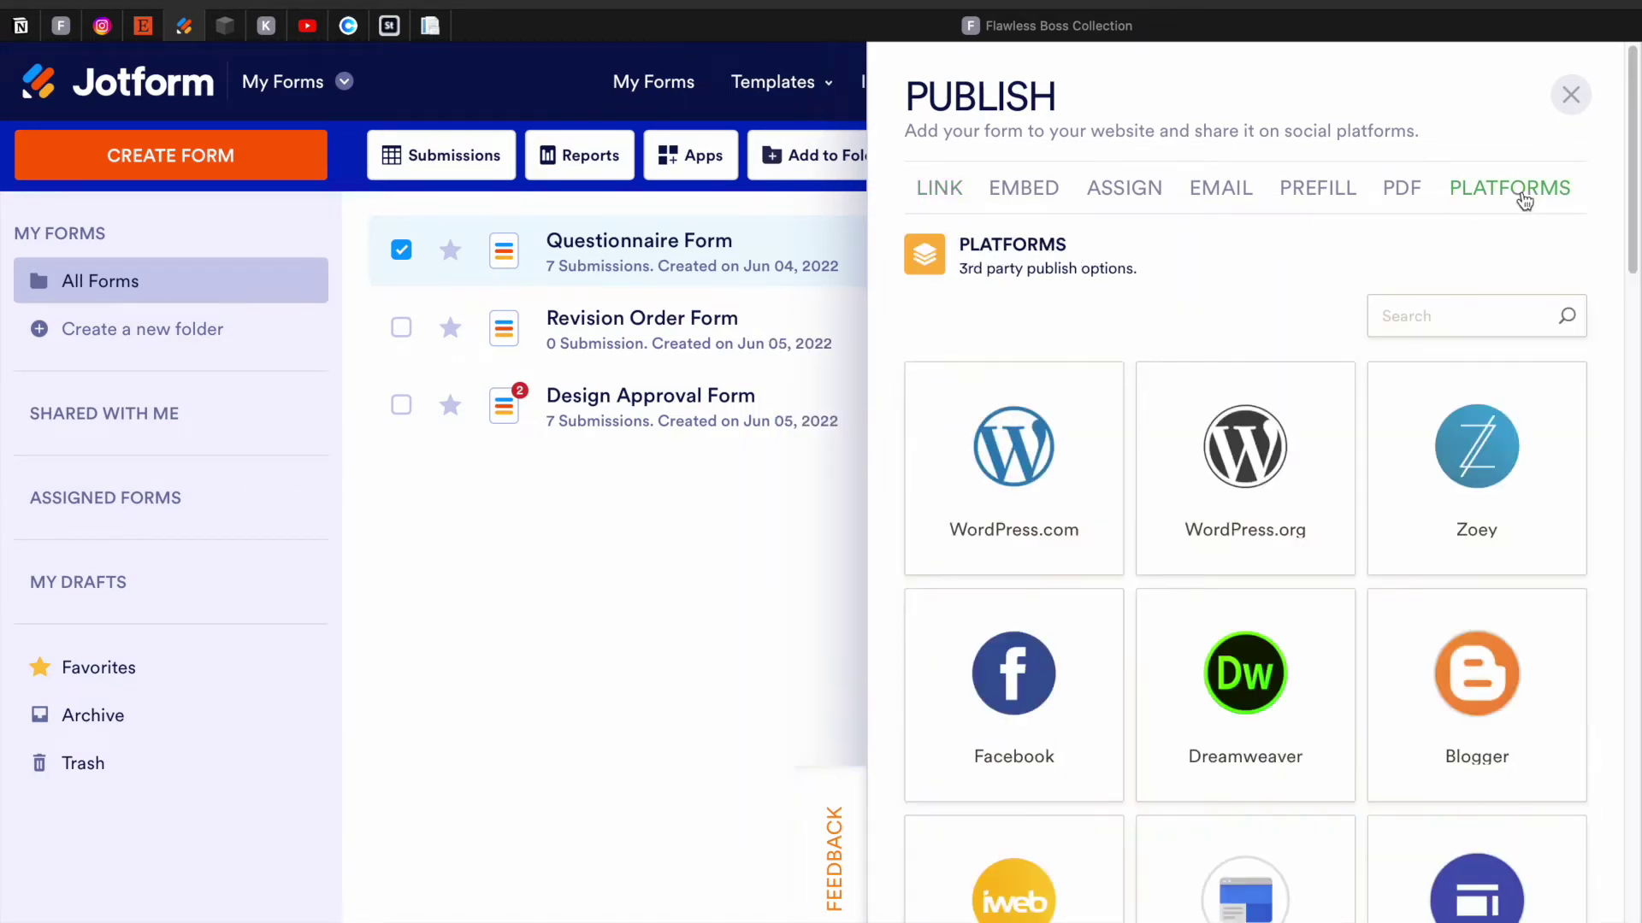
left_click(1457, 318)
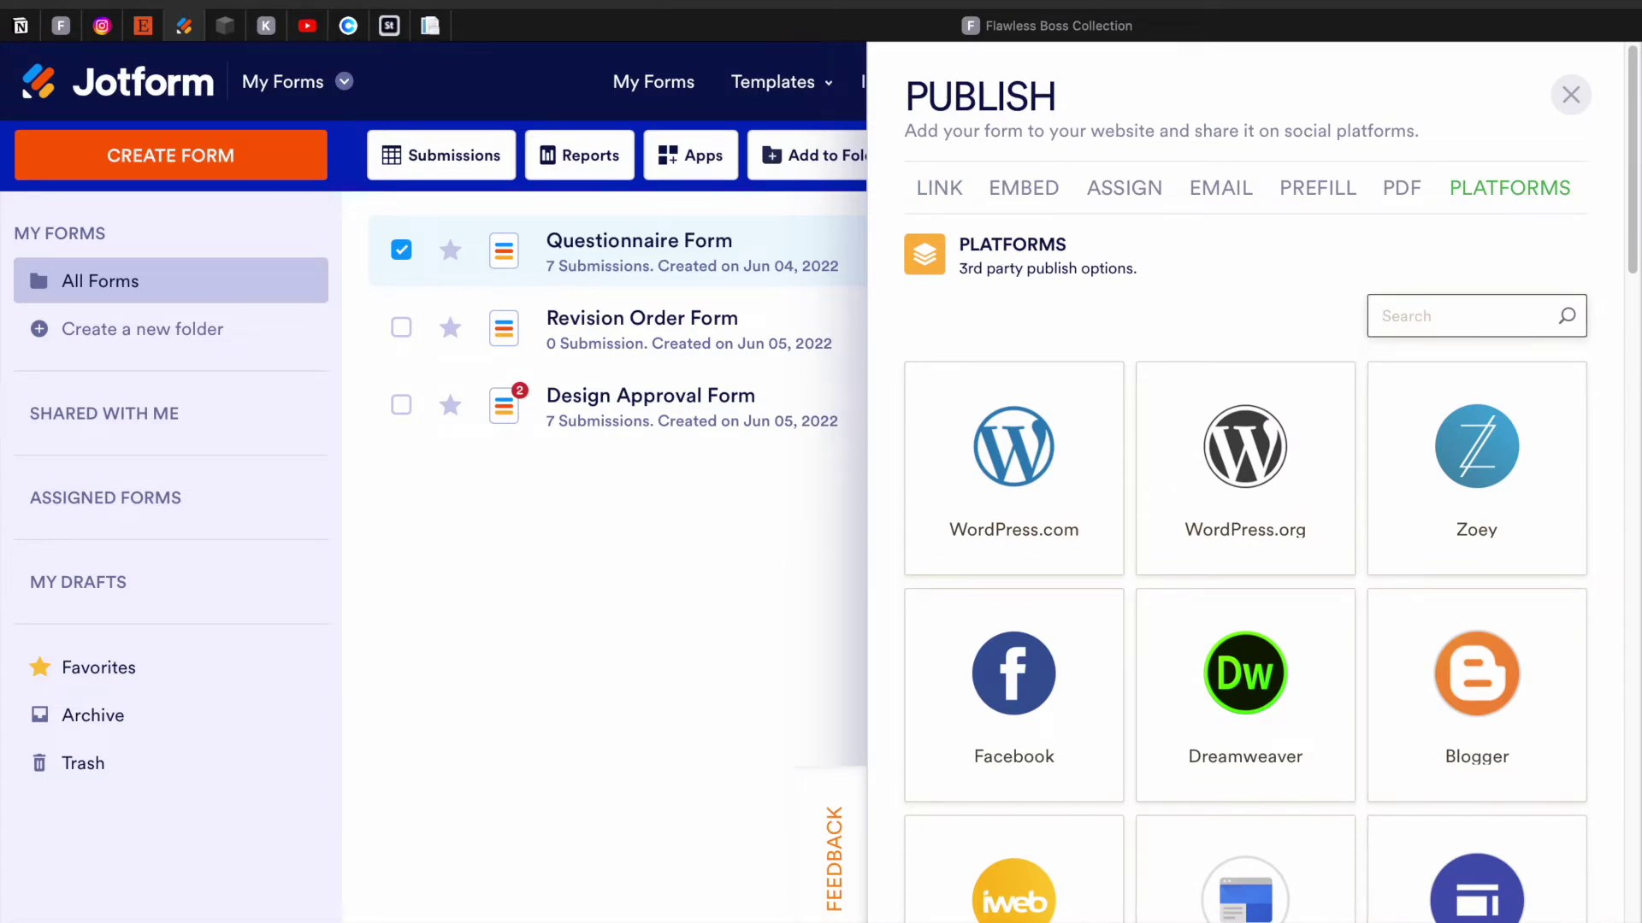
type("shopi")
left_click(1058, 504)
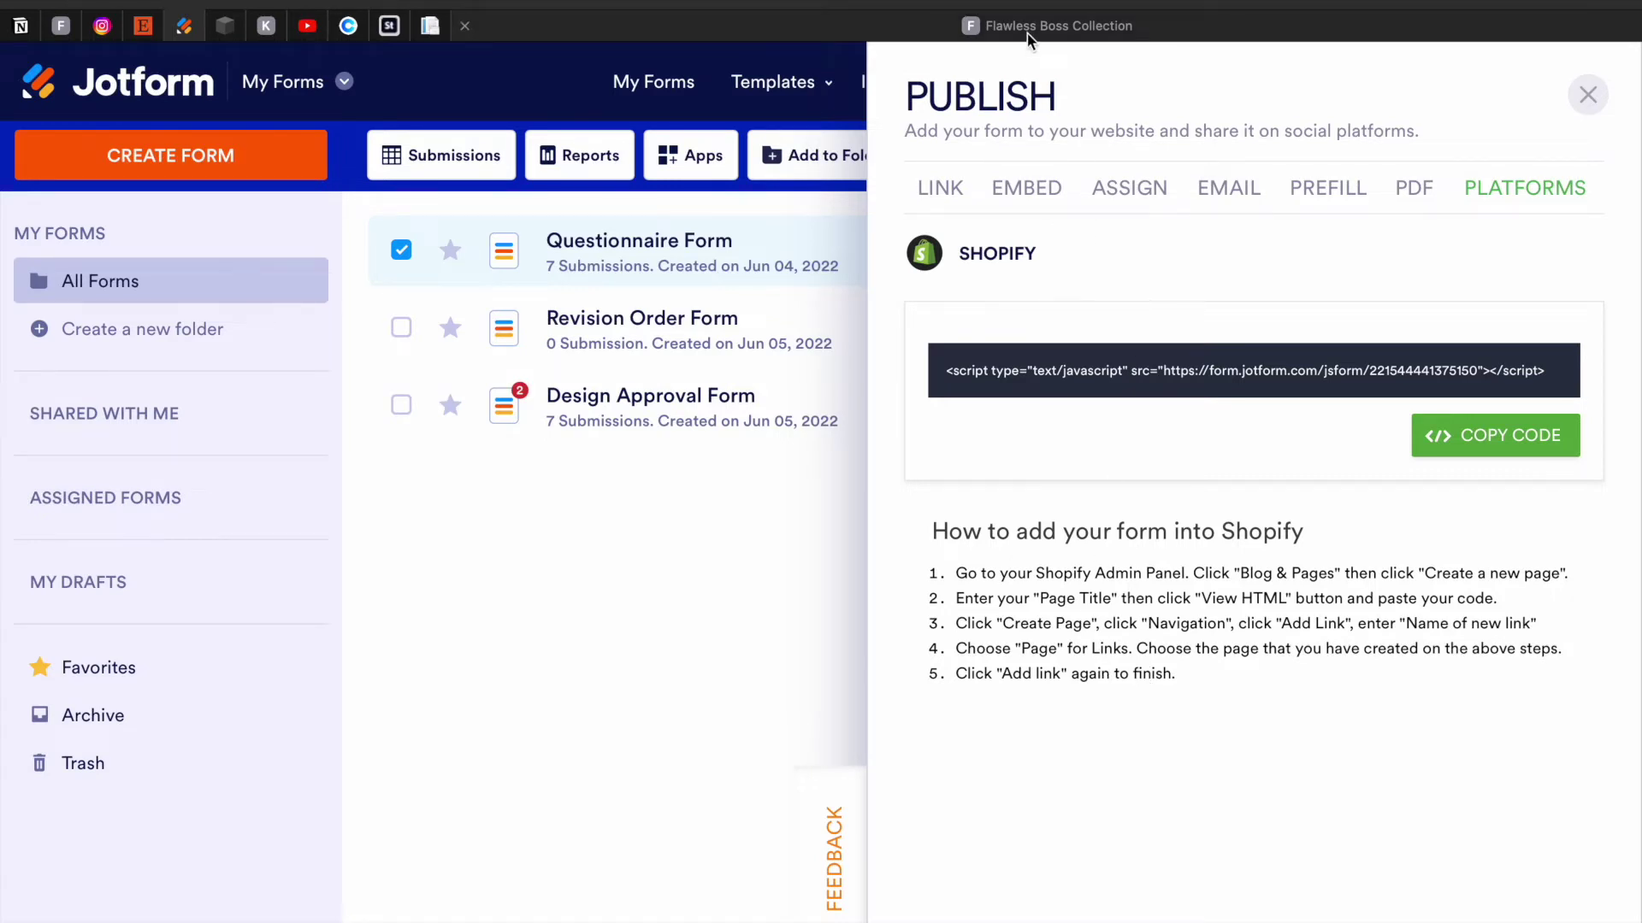
Log in at shopify.com in a new tab and open the Flawless Boss Collection store admin
mouse_move(1028, 34)
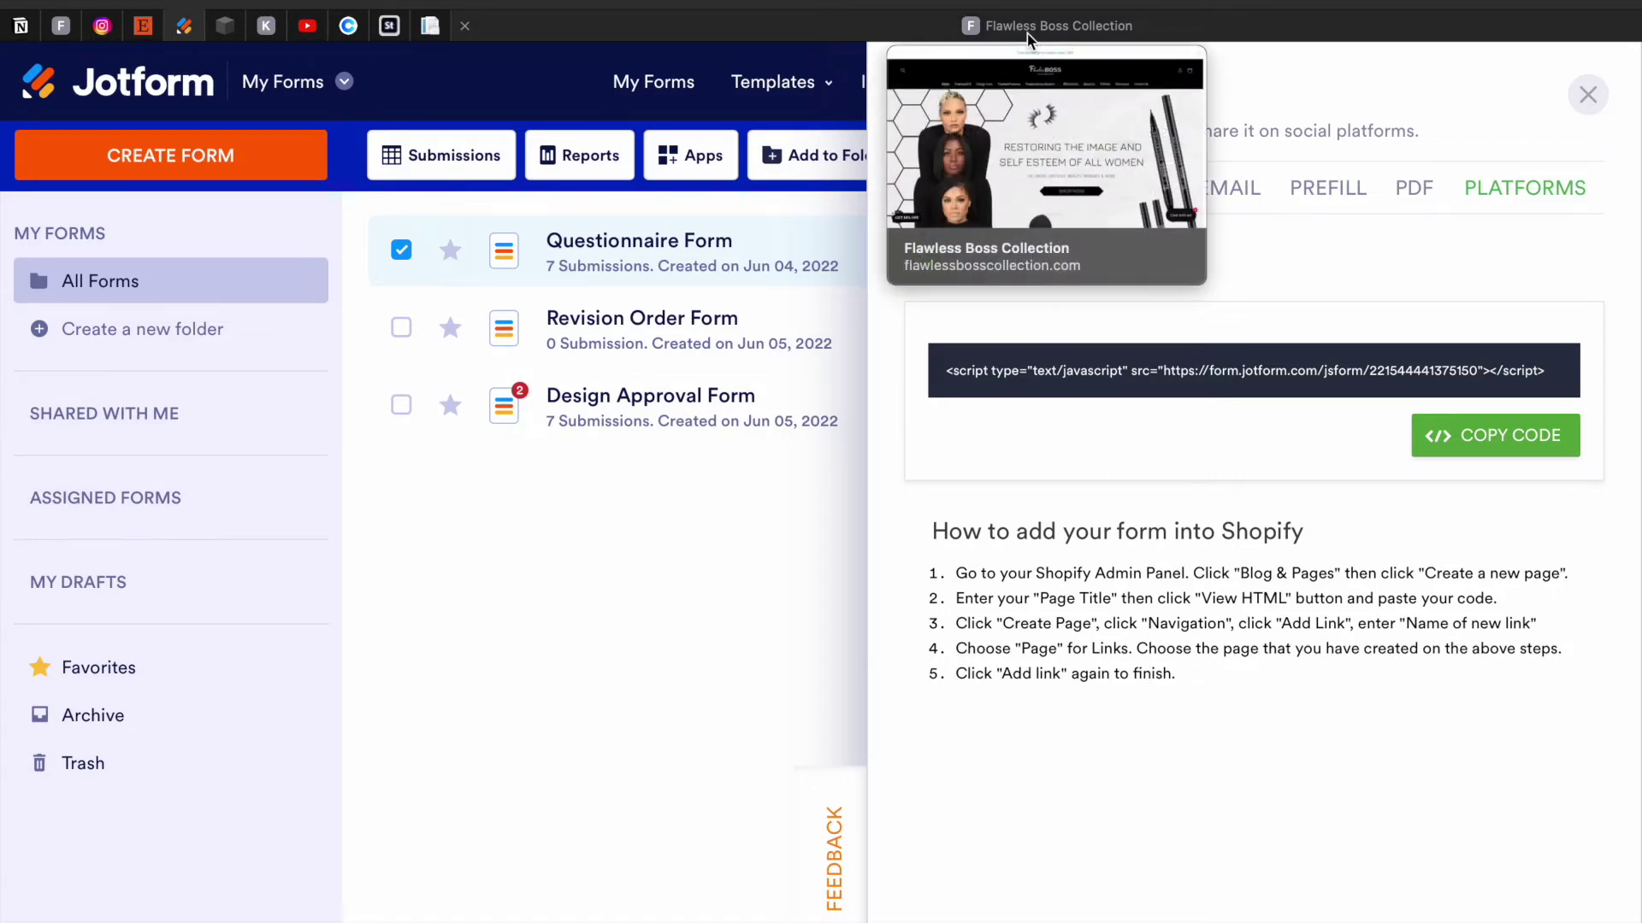
left_click(1028, 34)
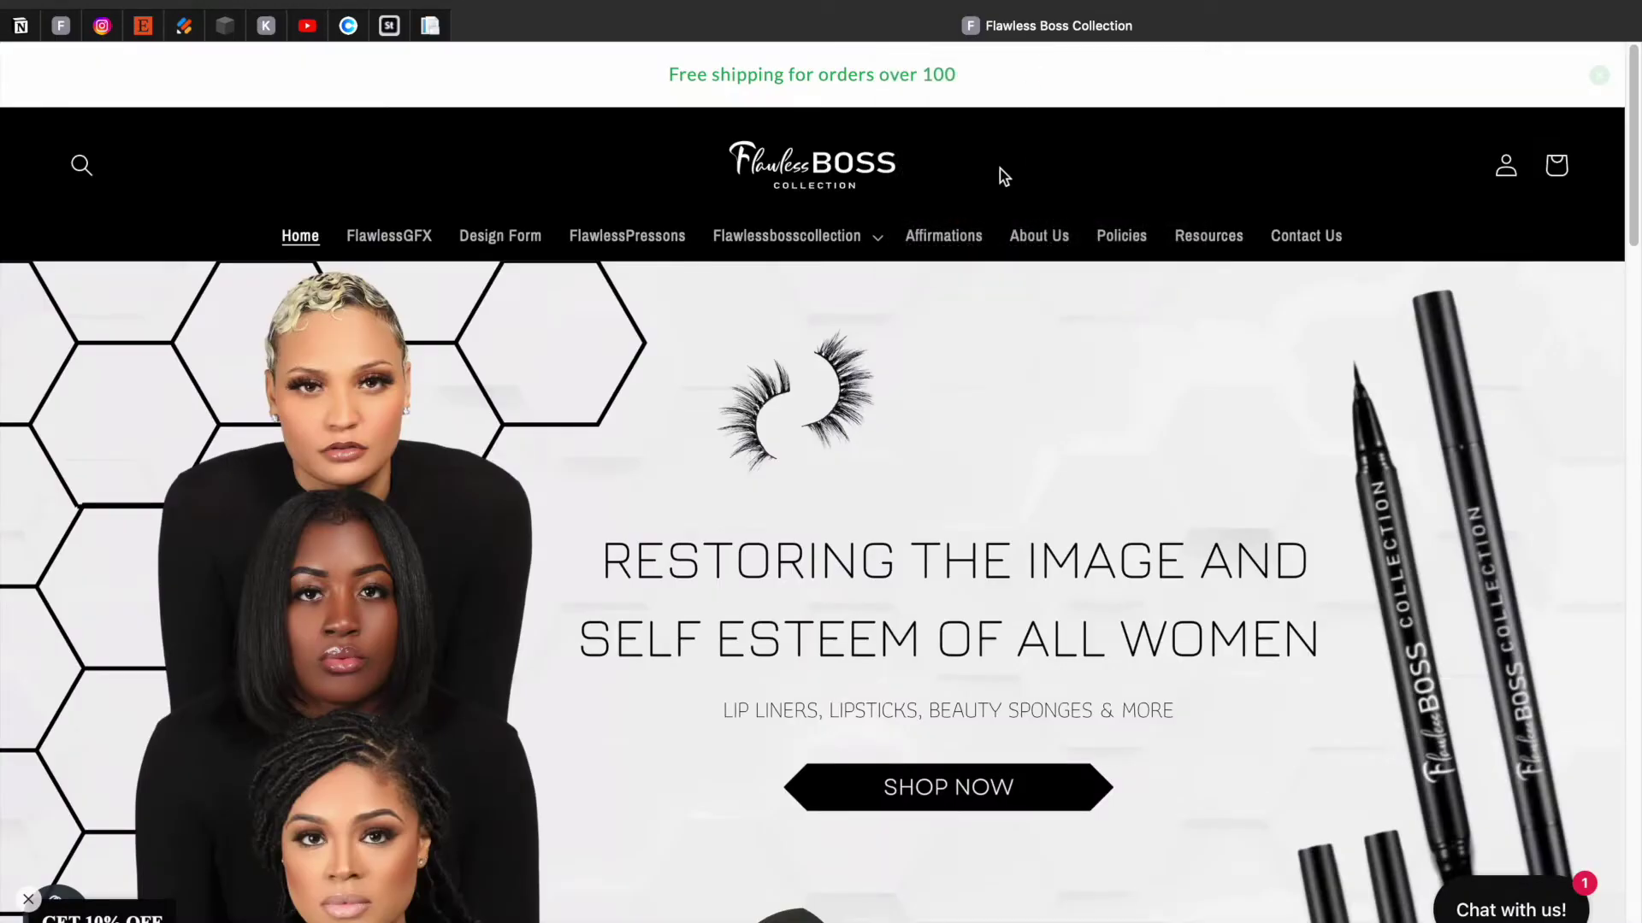
key("super+t")
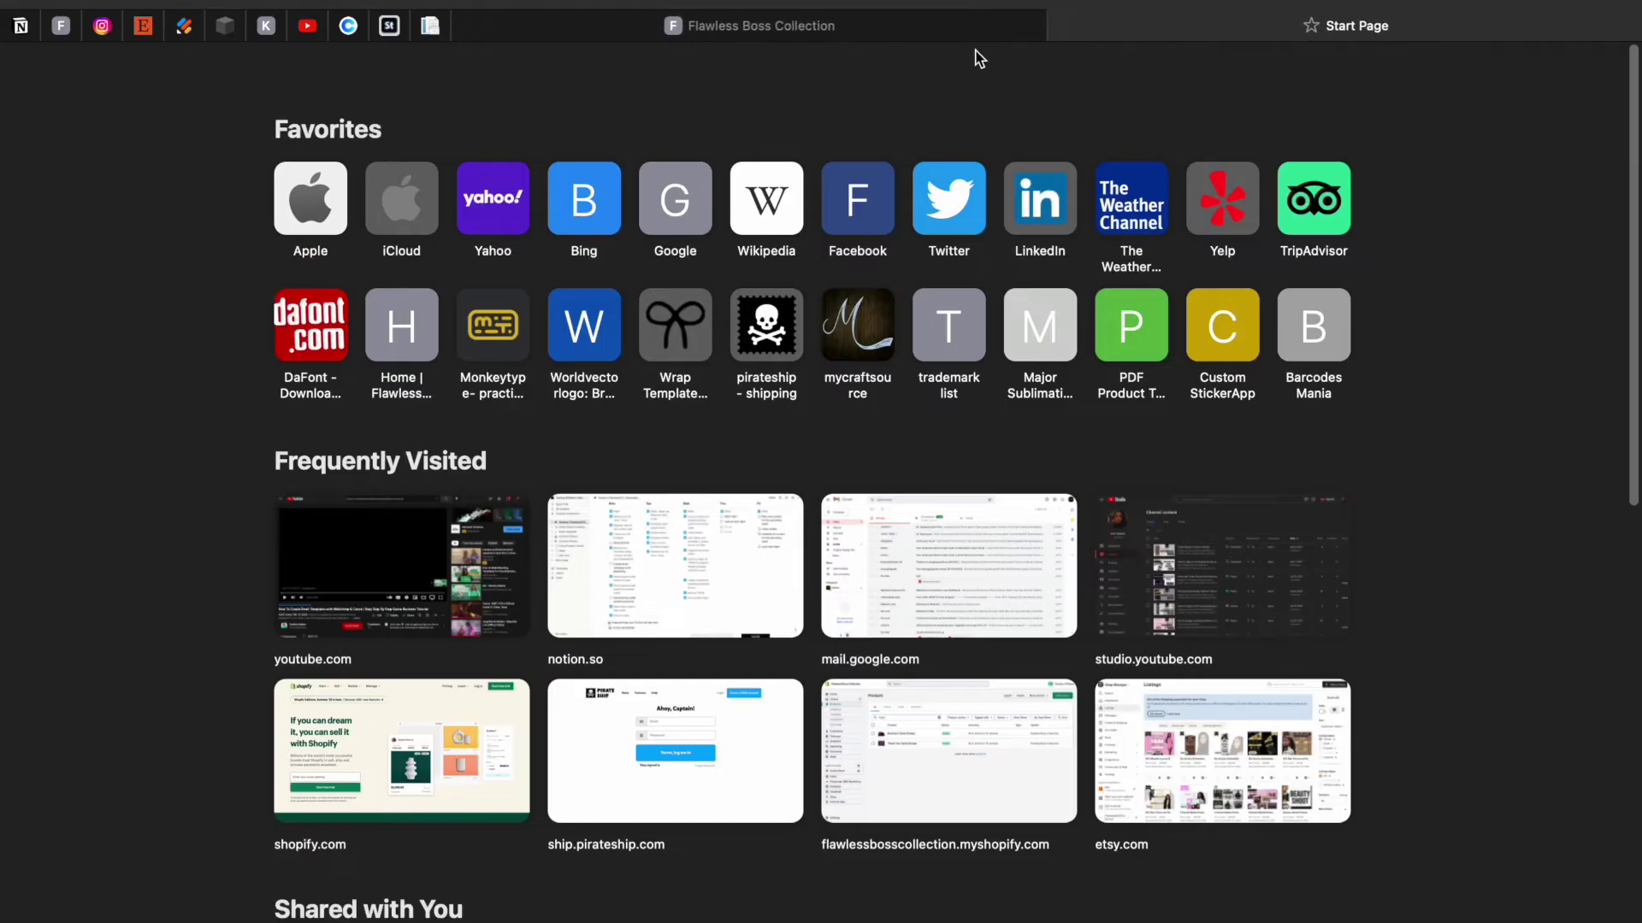
type("shopif")
key("Return")
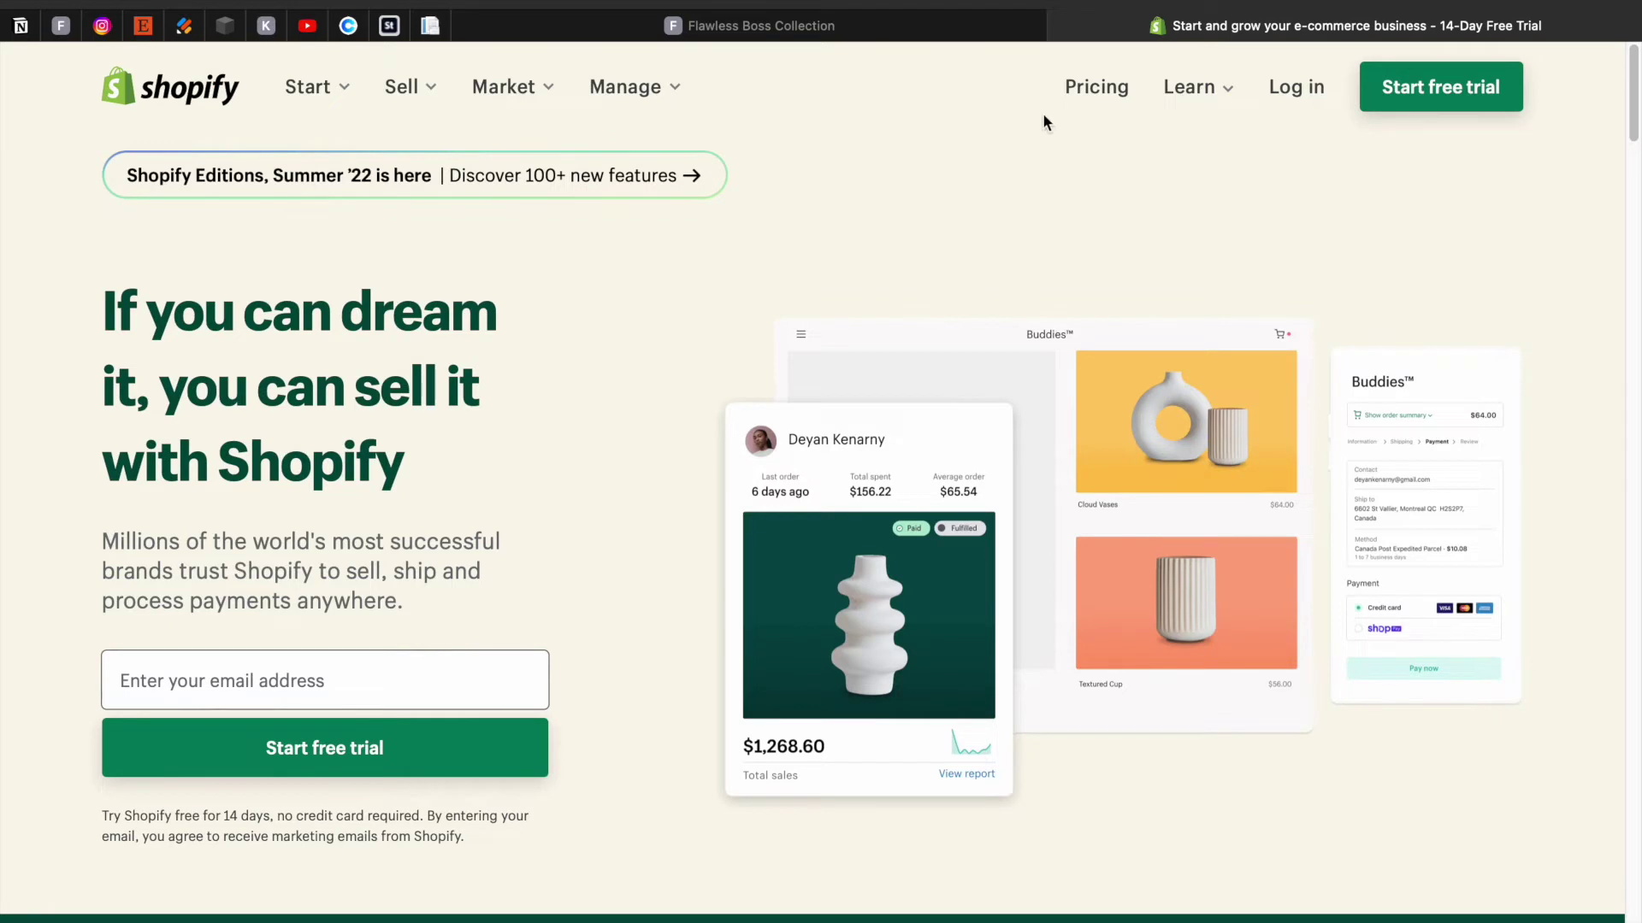
left_click(1276, 95)
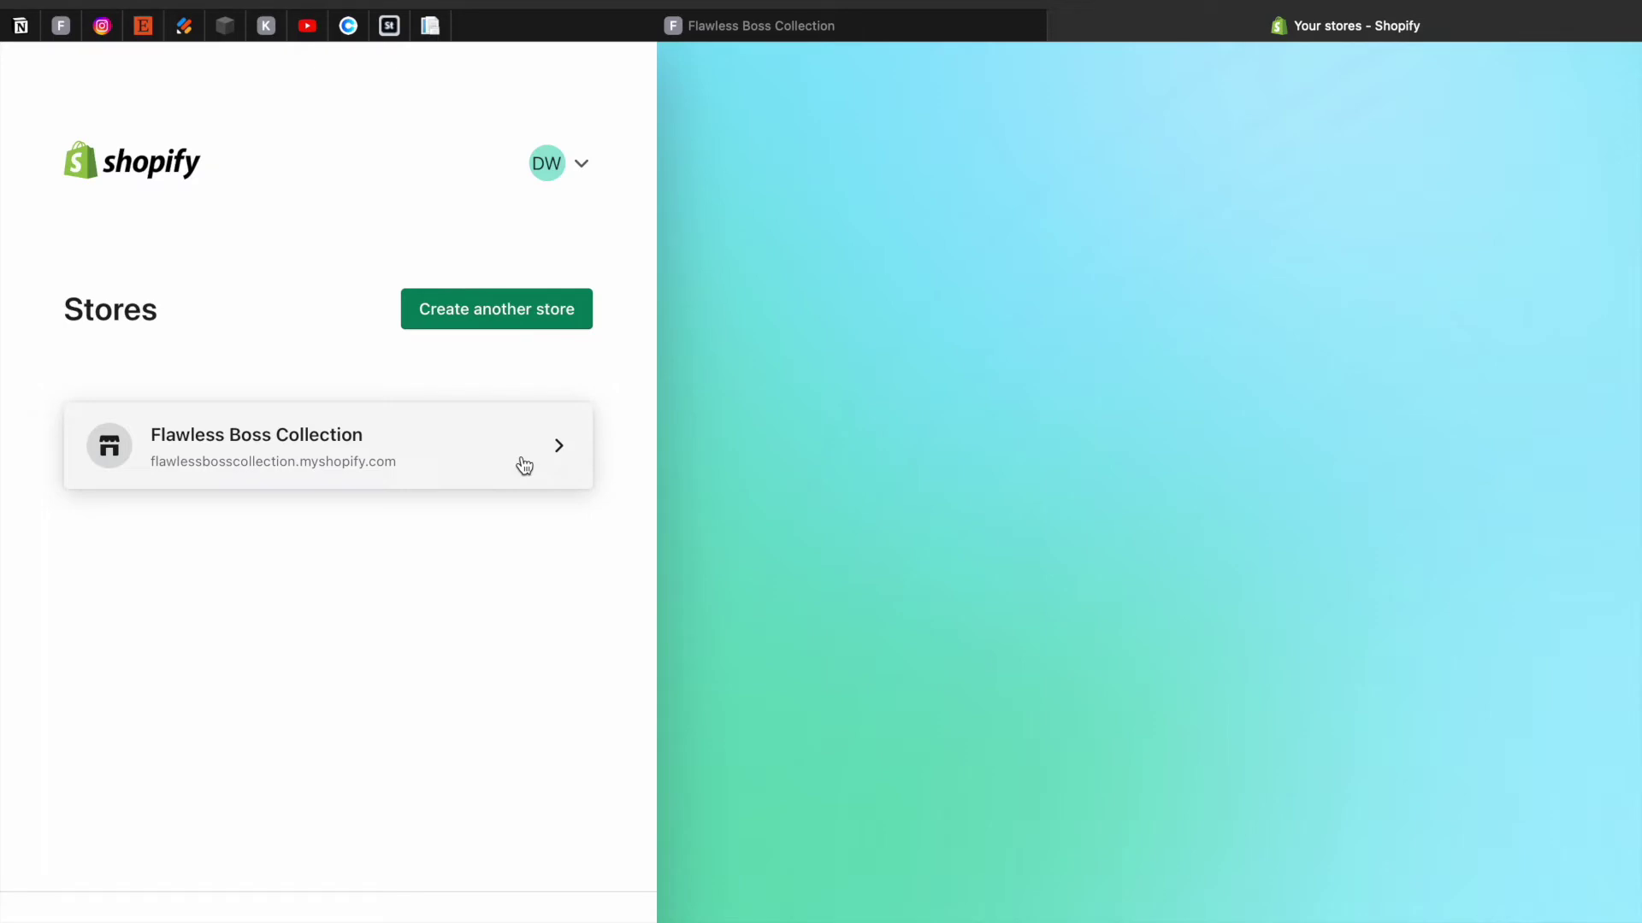
left_click(524, 465)
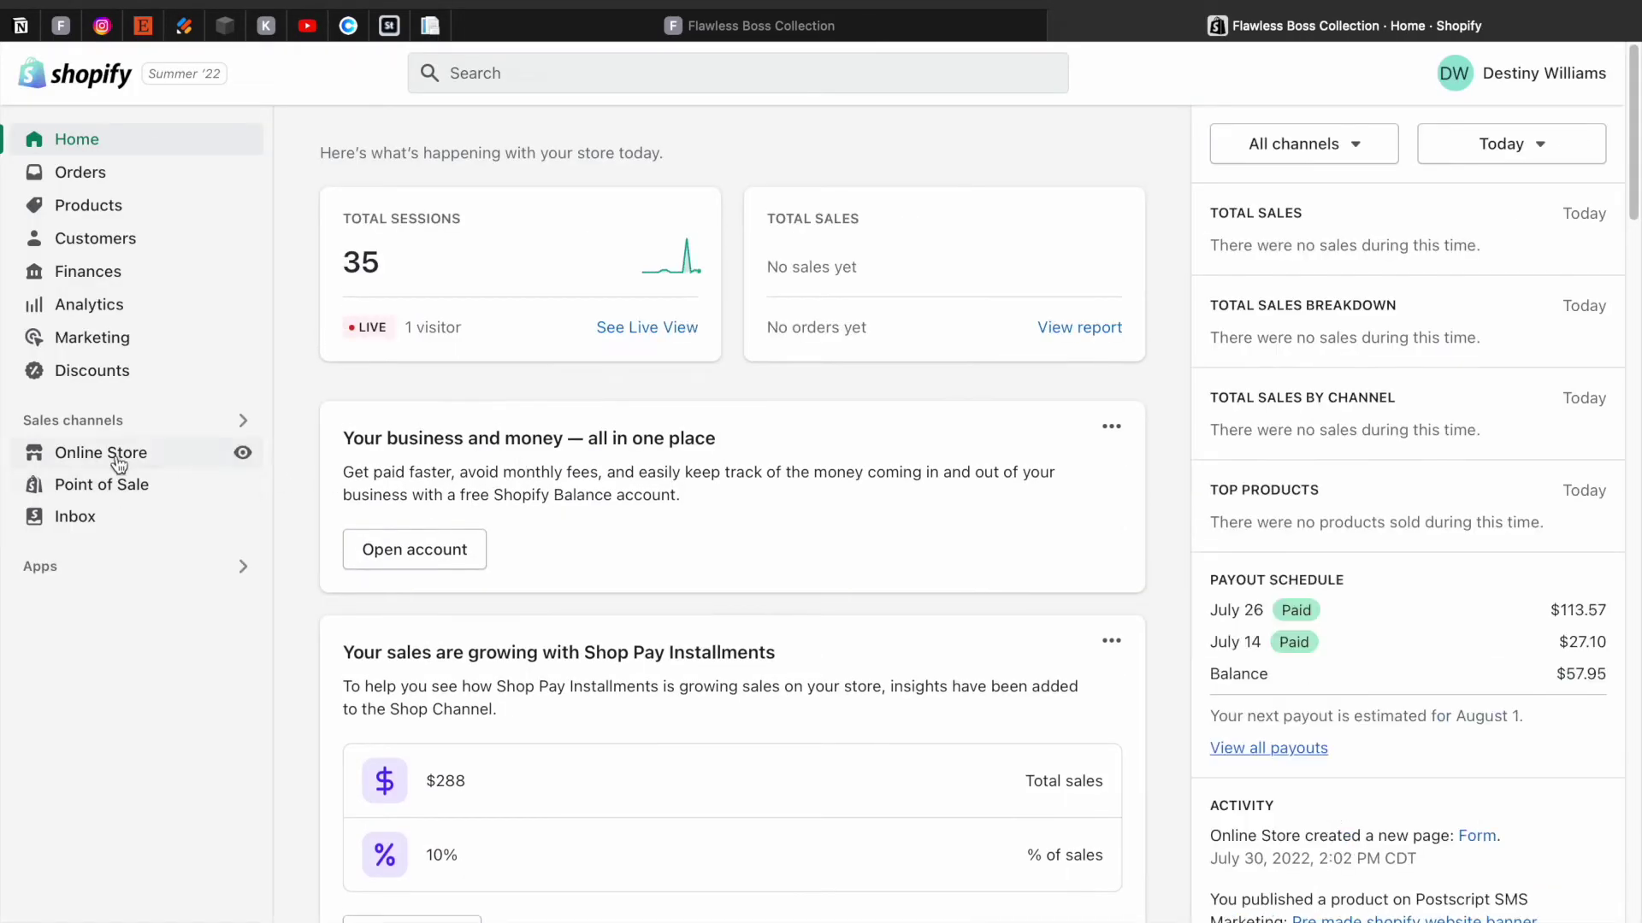
Go to Online Store > Pages and open the Form page
left_click(115, 453)
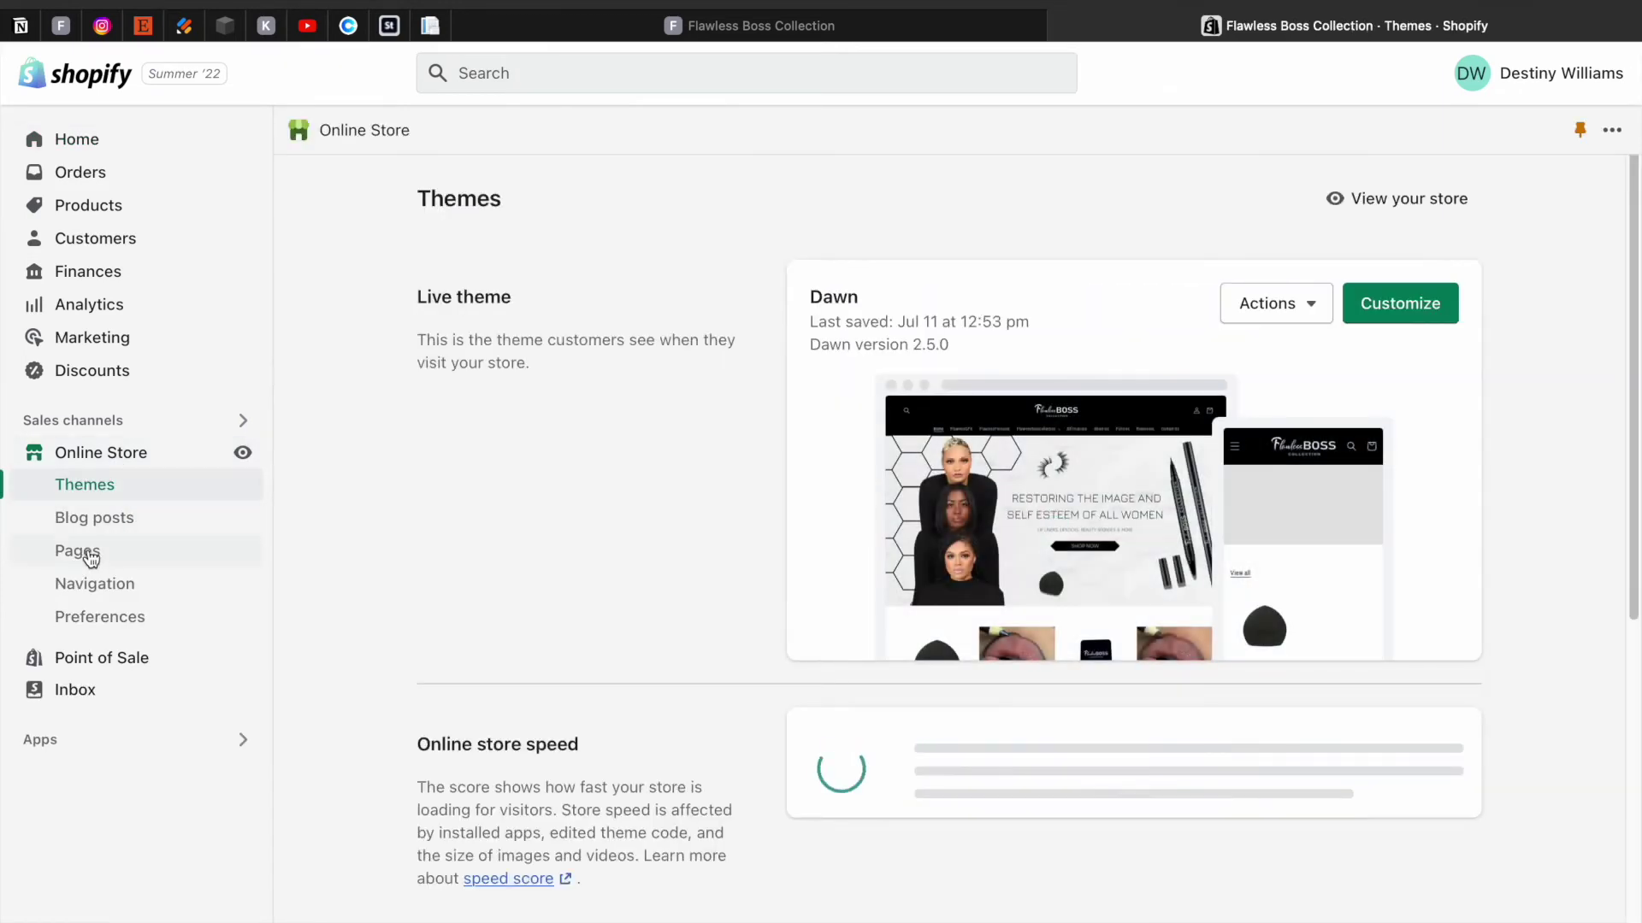
left_click(86, 550)
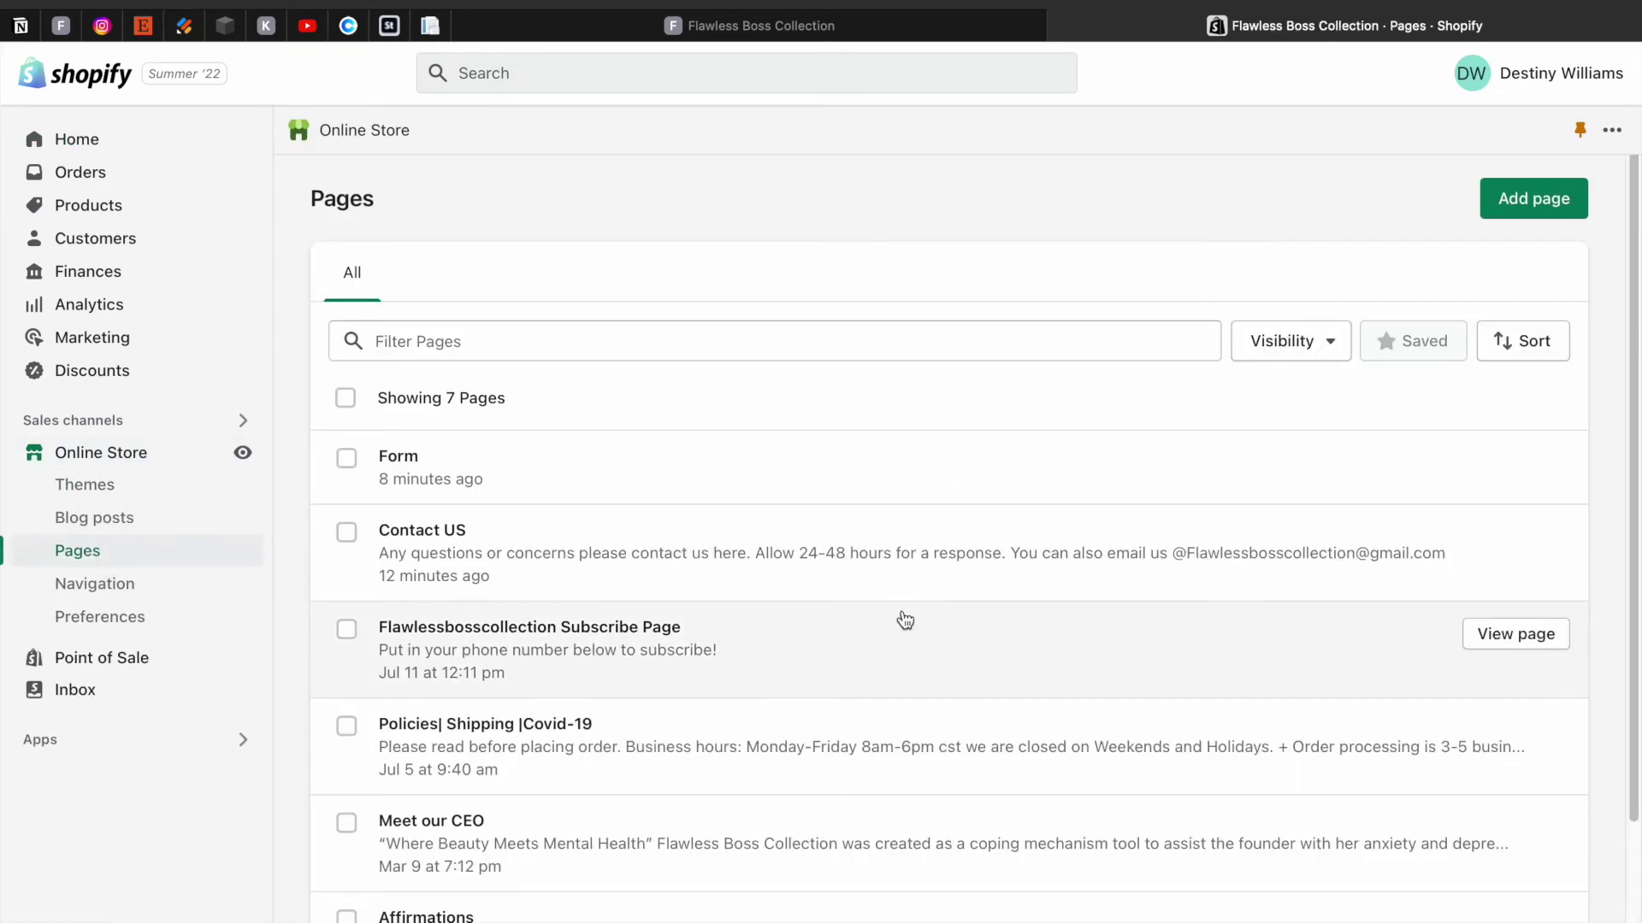
scroll(770, 590, "down", 3)
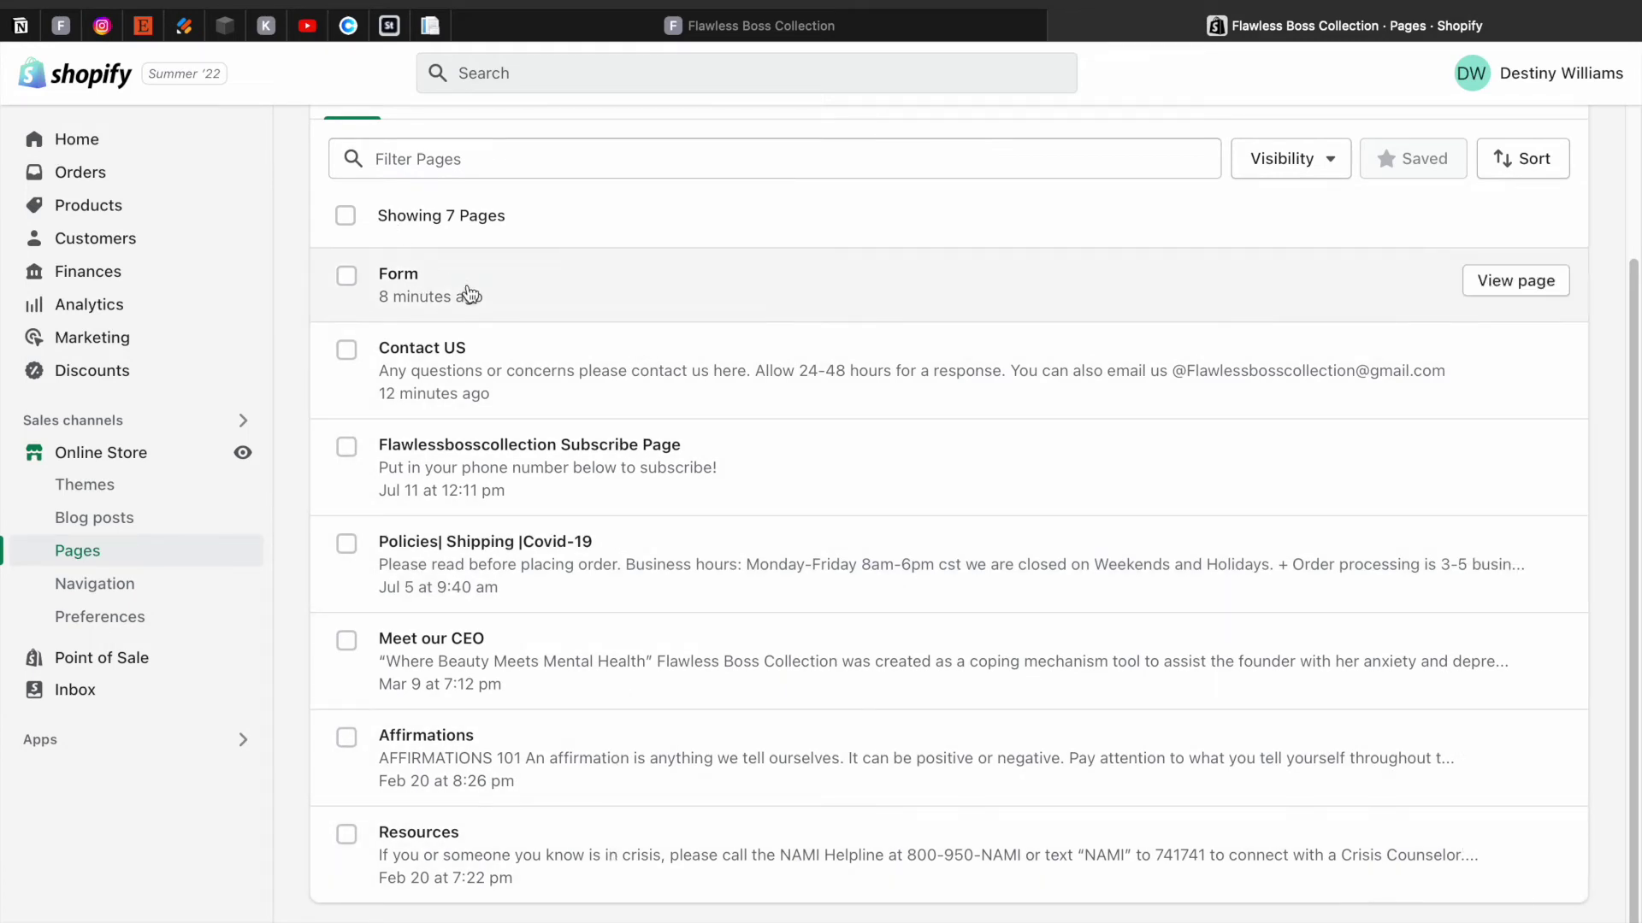
left_click(467, 286)
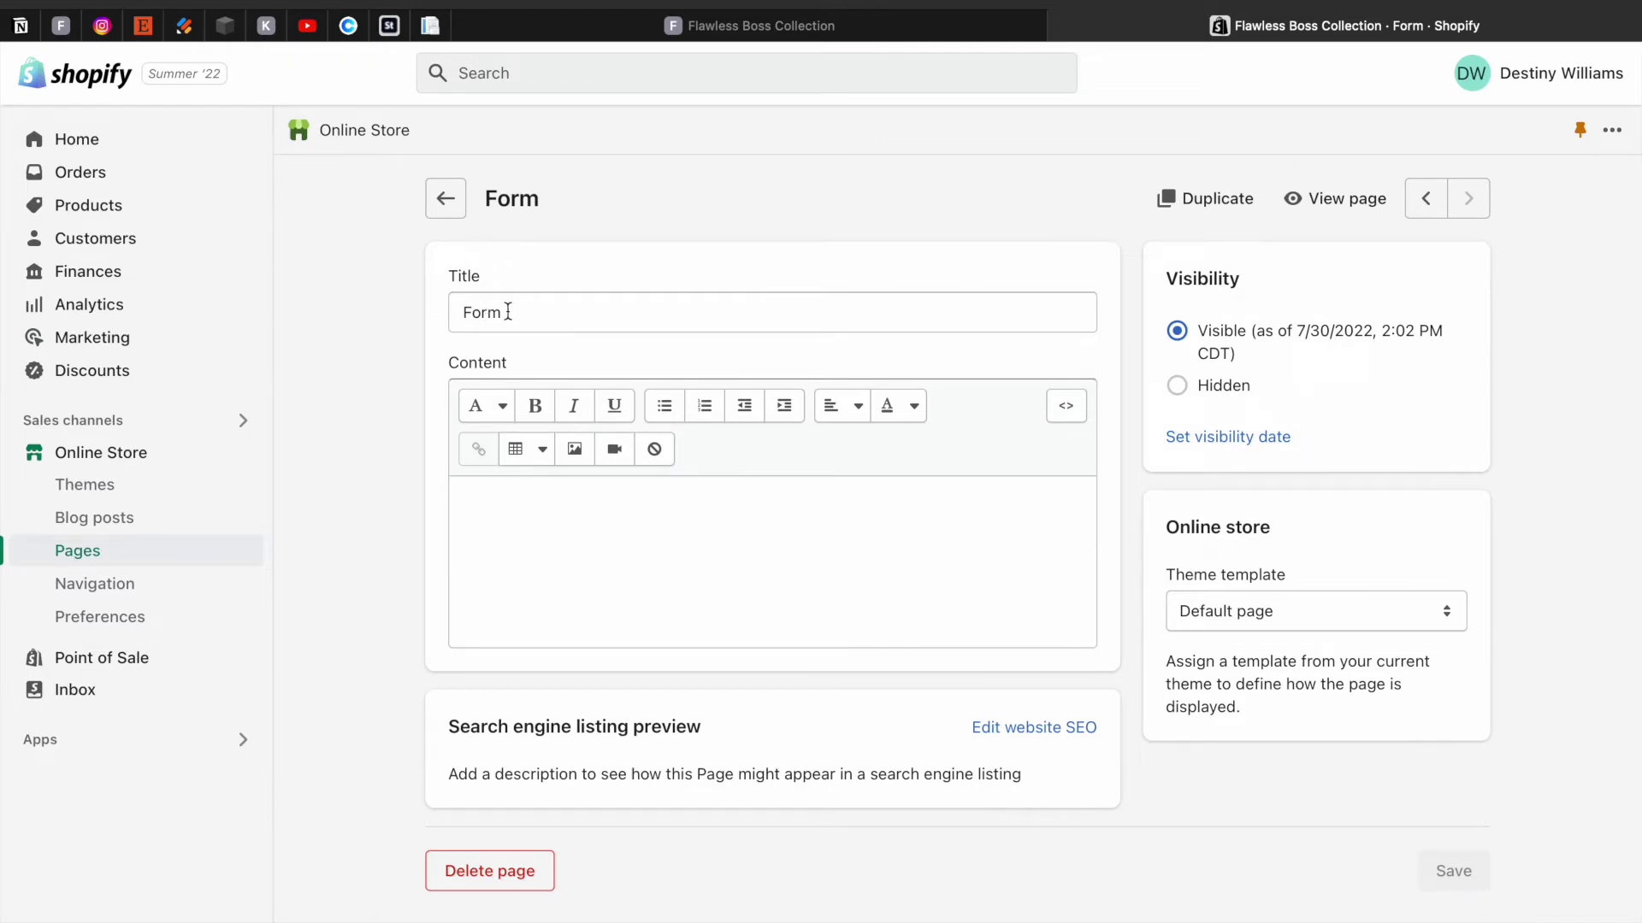
Check the Form page's HTML for the Jotform script, then view the live page
left_click_drag(505, 311, 460, 312)
key("Right")
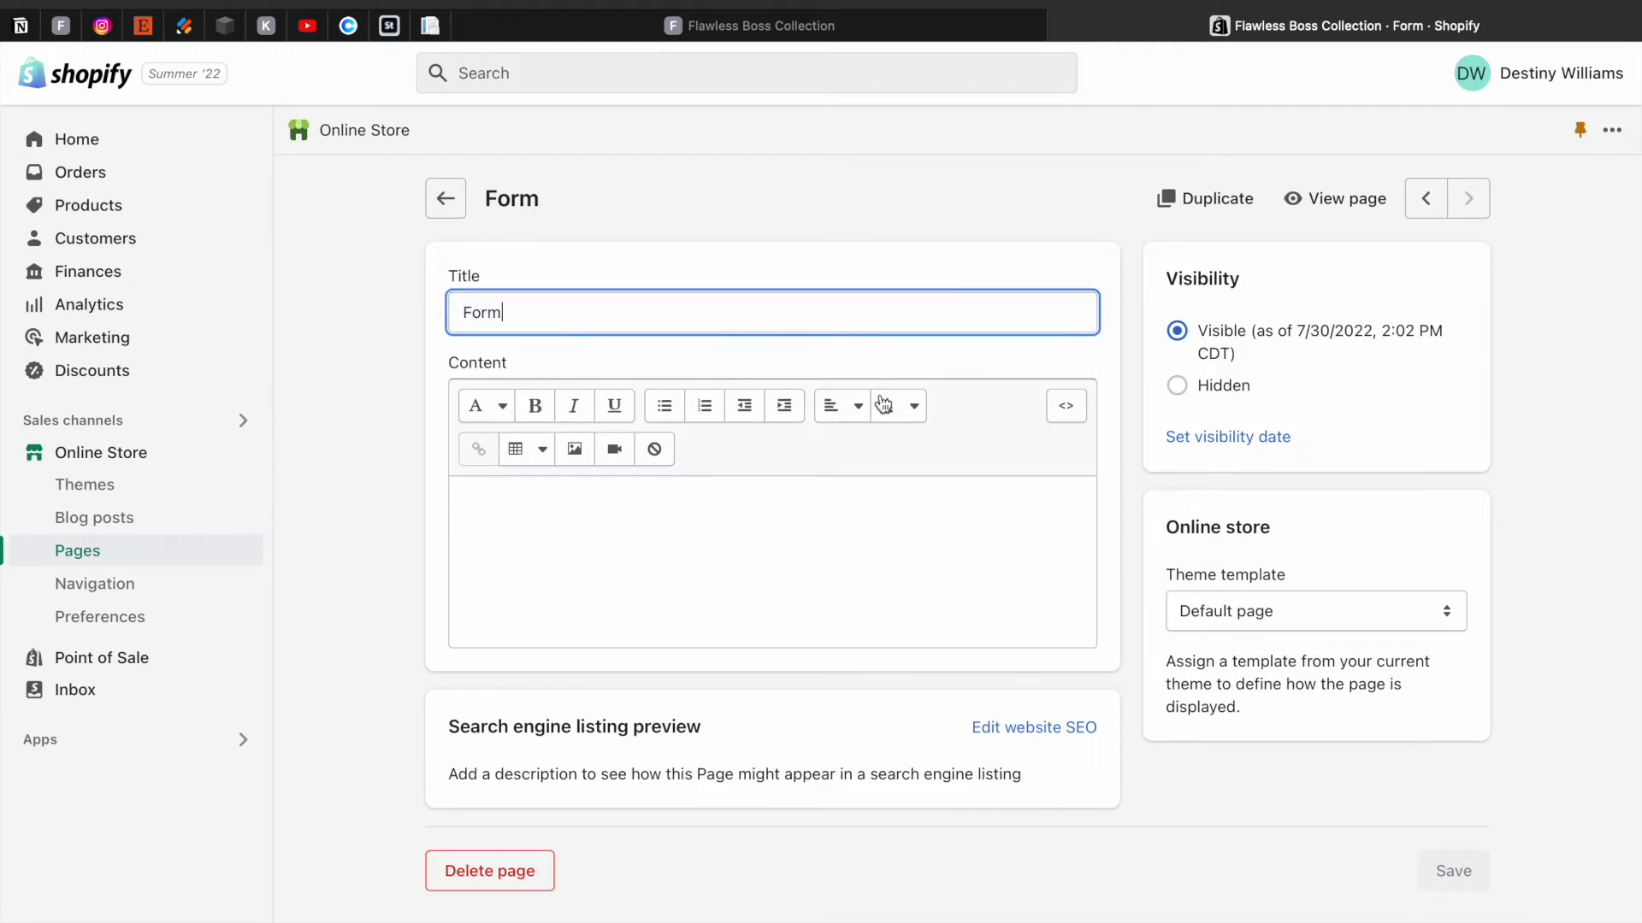
left_click(1062, 417)
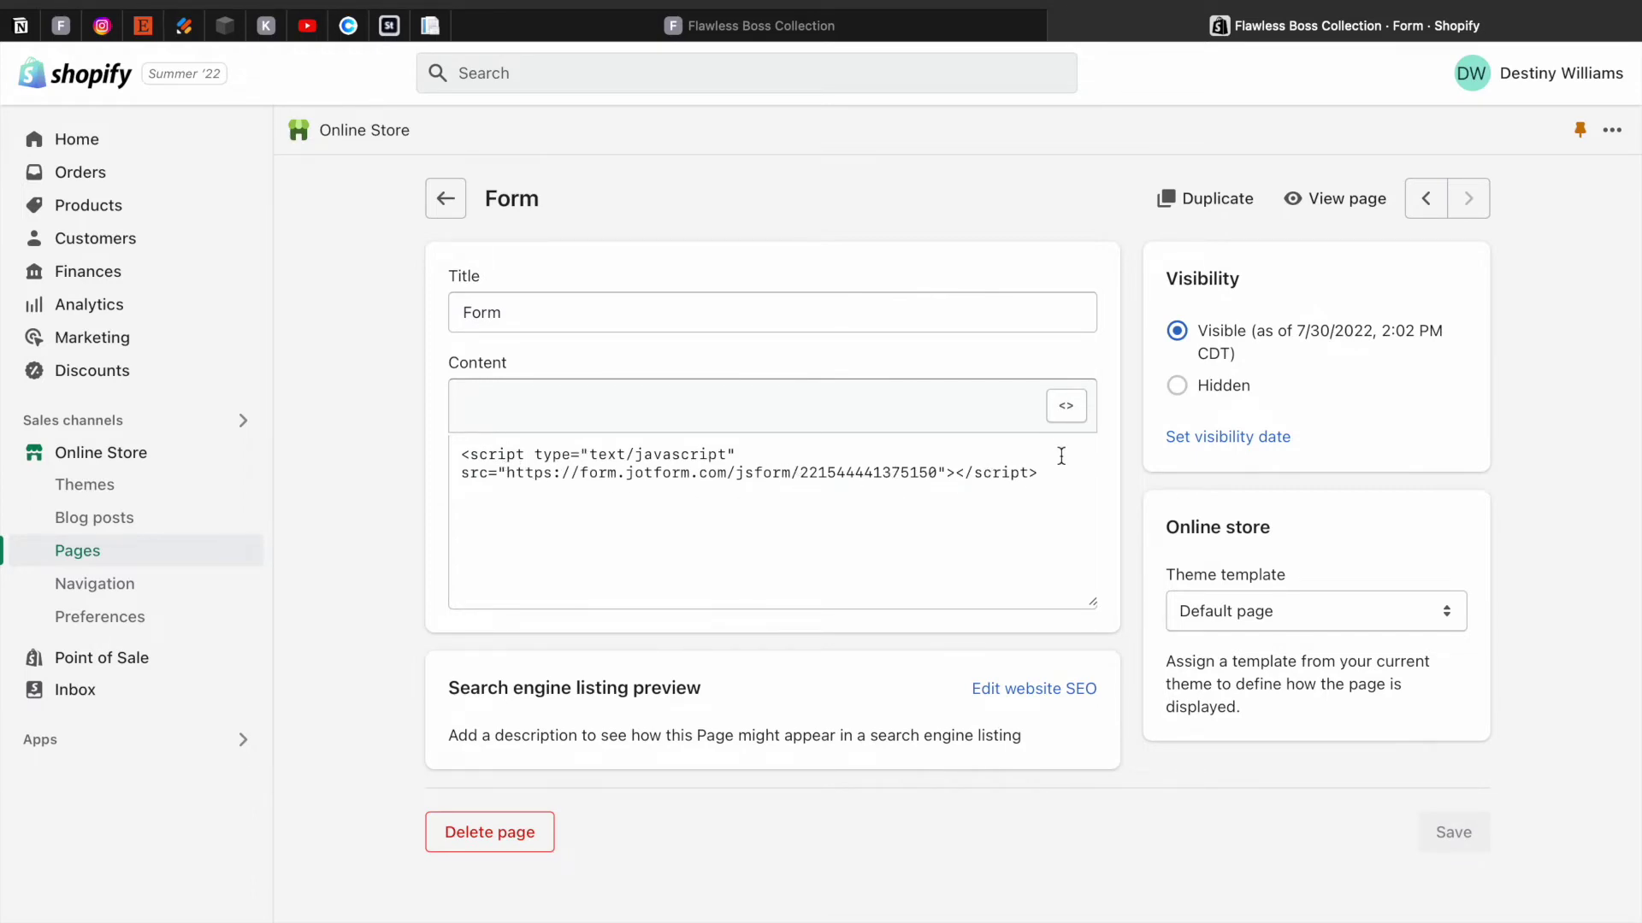
left_click(1066, 405)
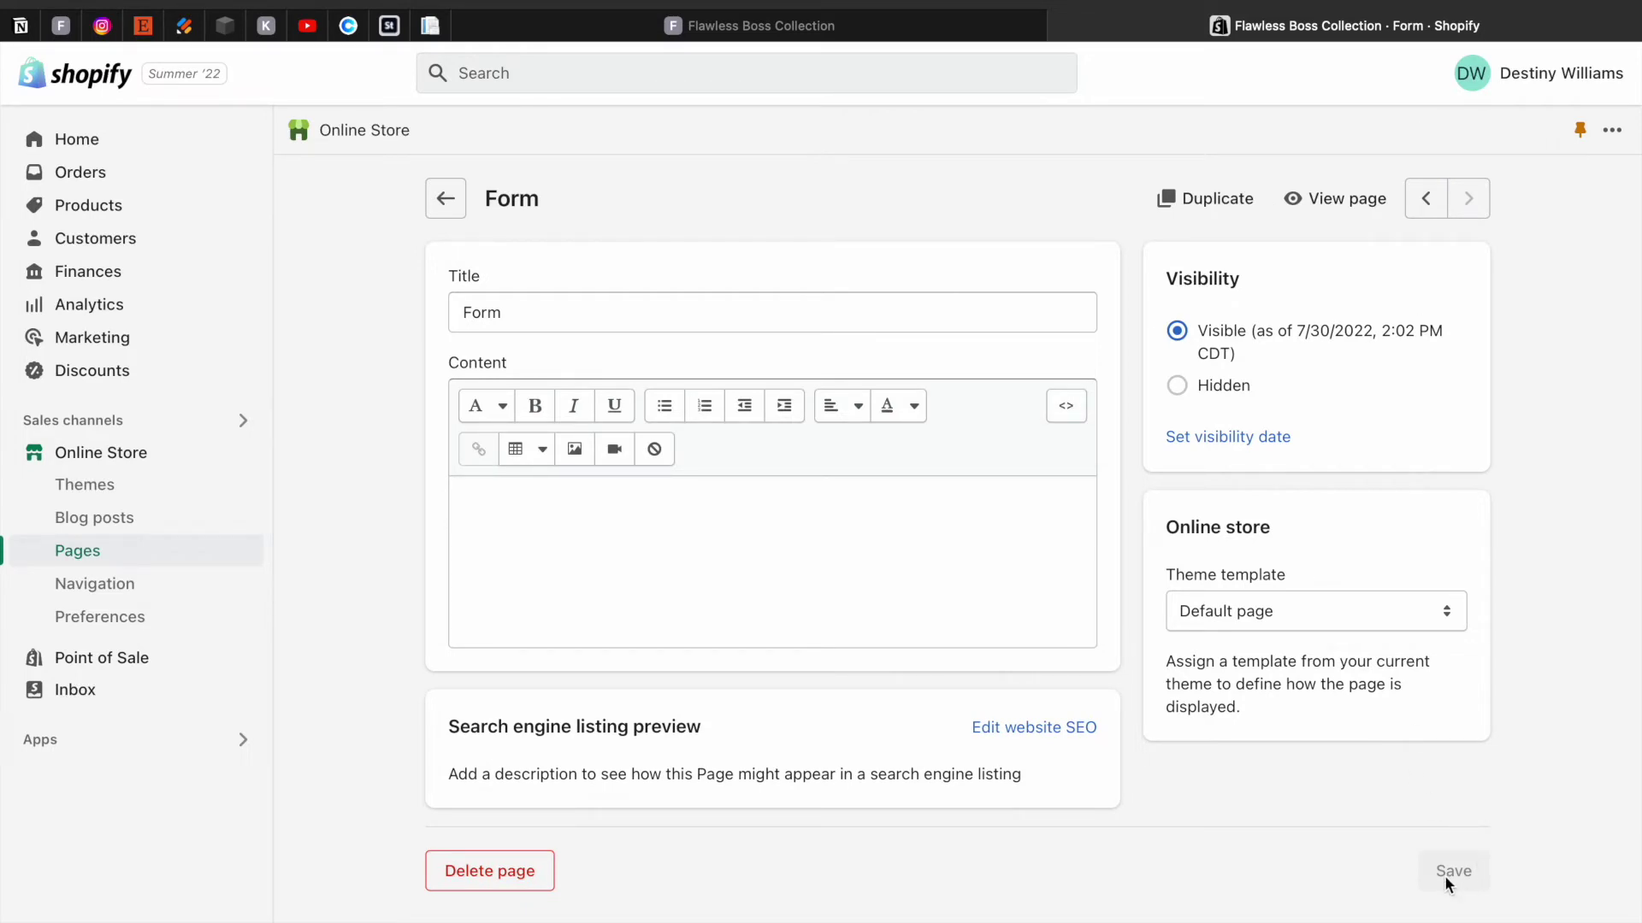
left_click(1339, 201)
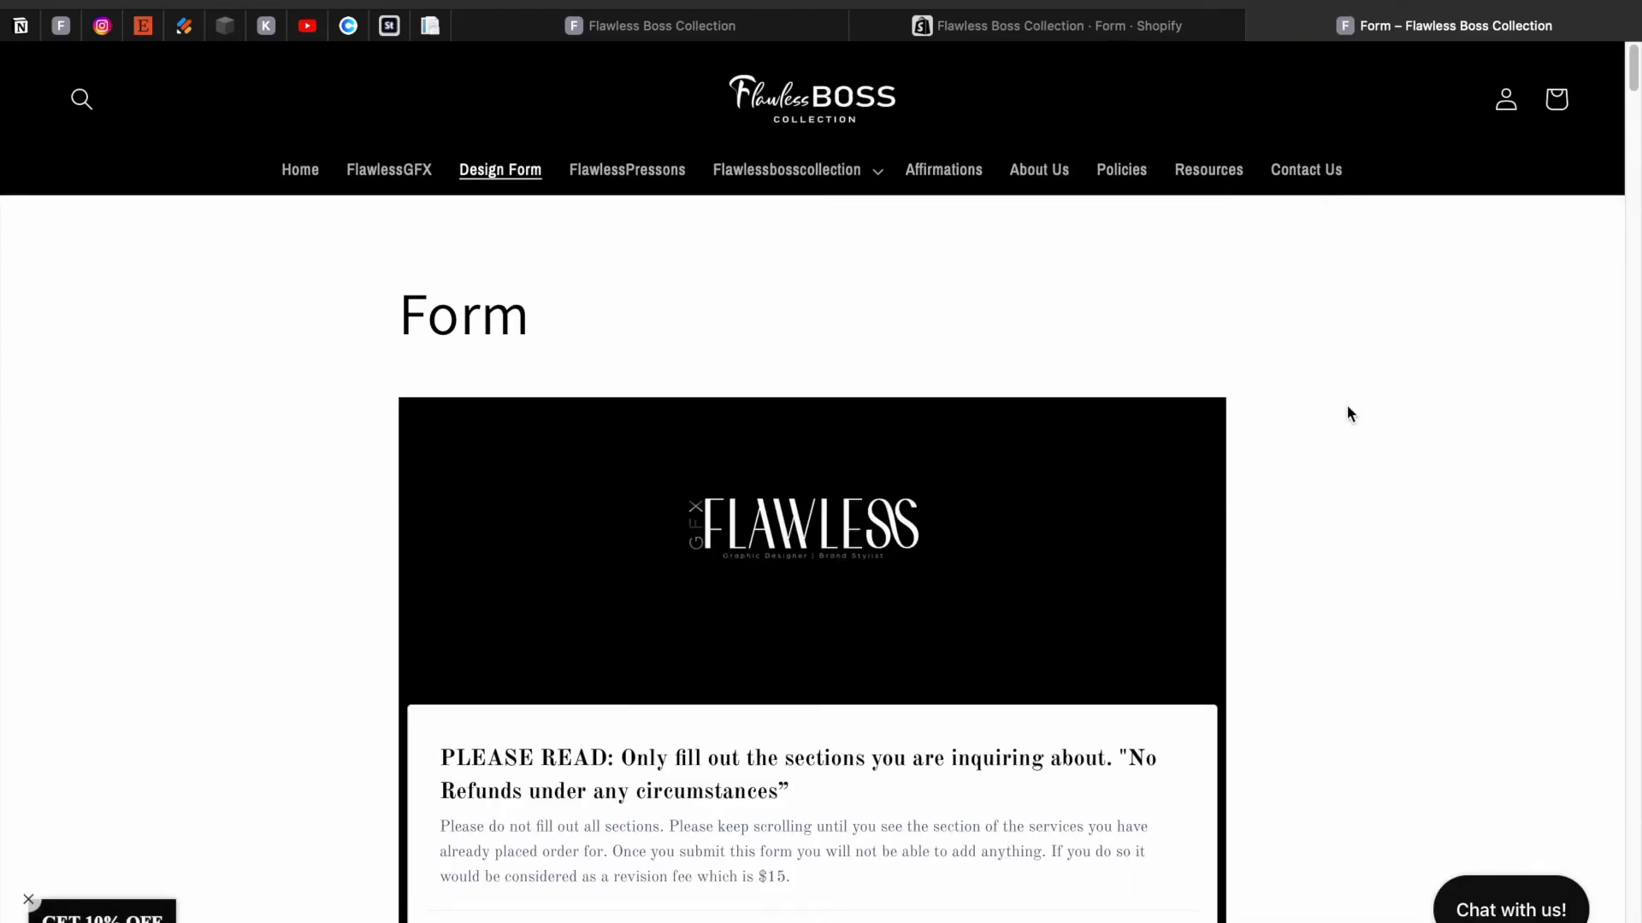
Scroll the live questionnaire, follow FlawlessGFX then Design Form in the header, and return to admin
scroll(1399, 421, "down", 3)
scroll(1401, 421, "down", 15)
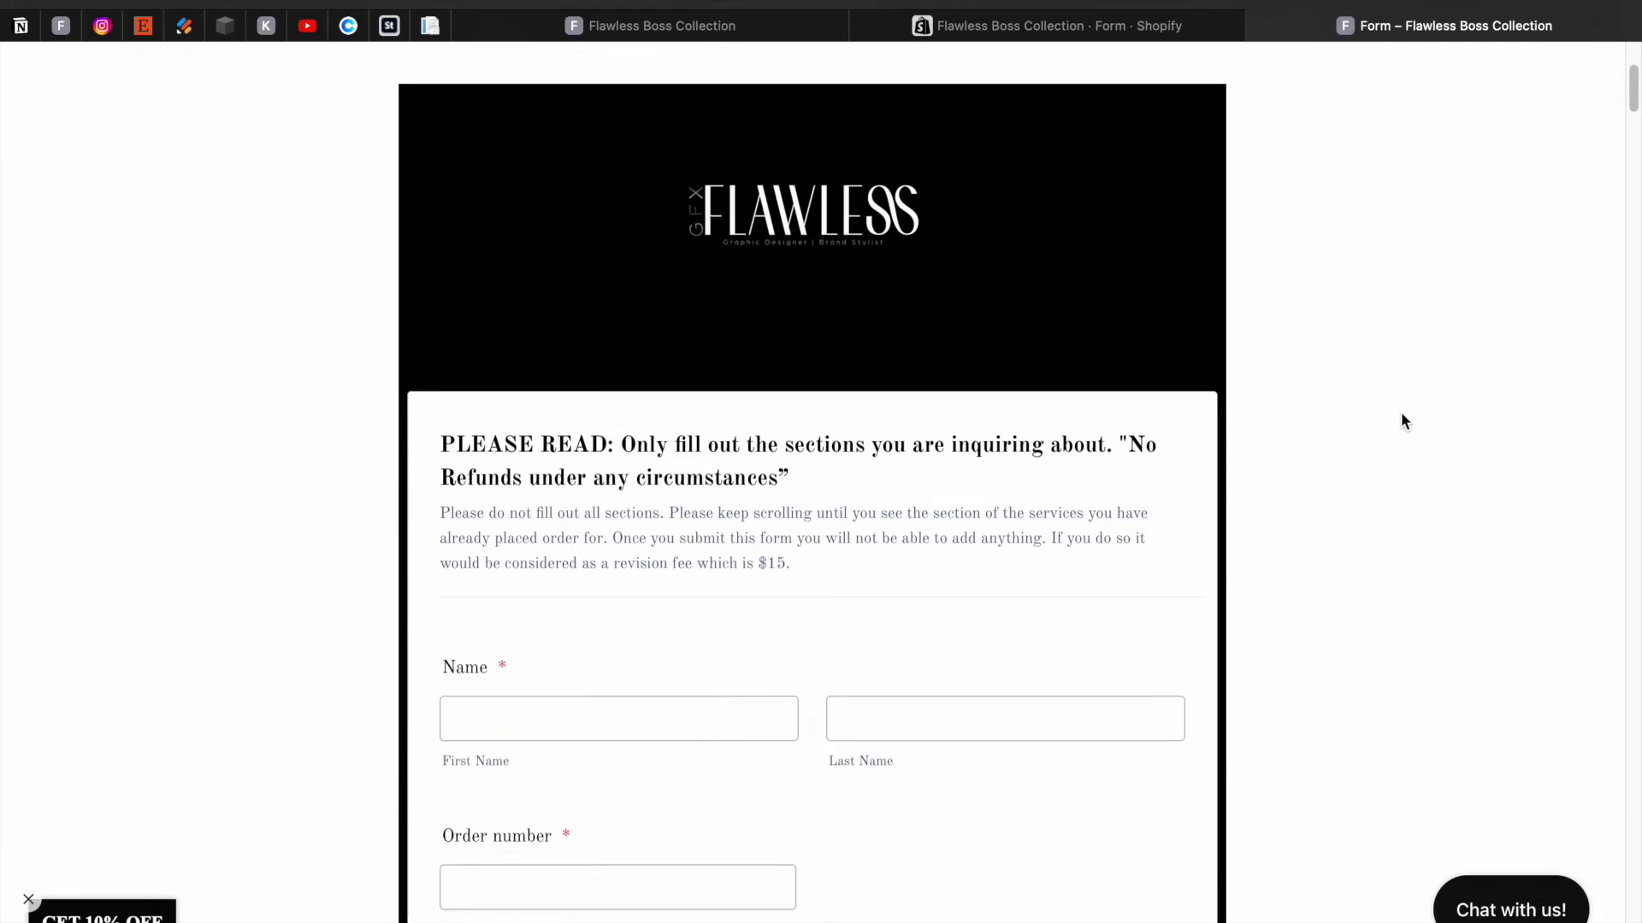
scroll(1401, 415, "down", 20)
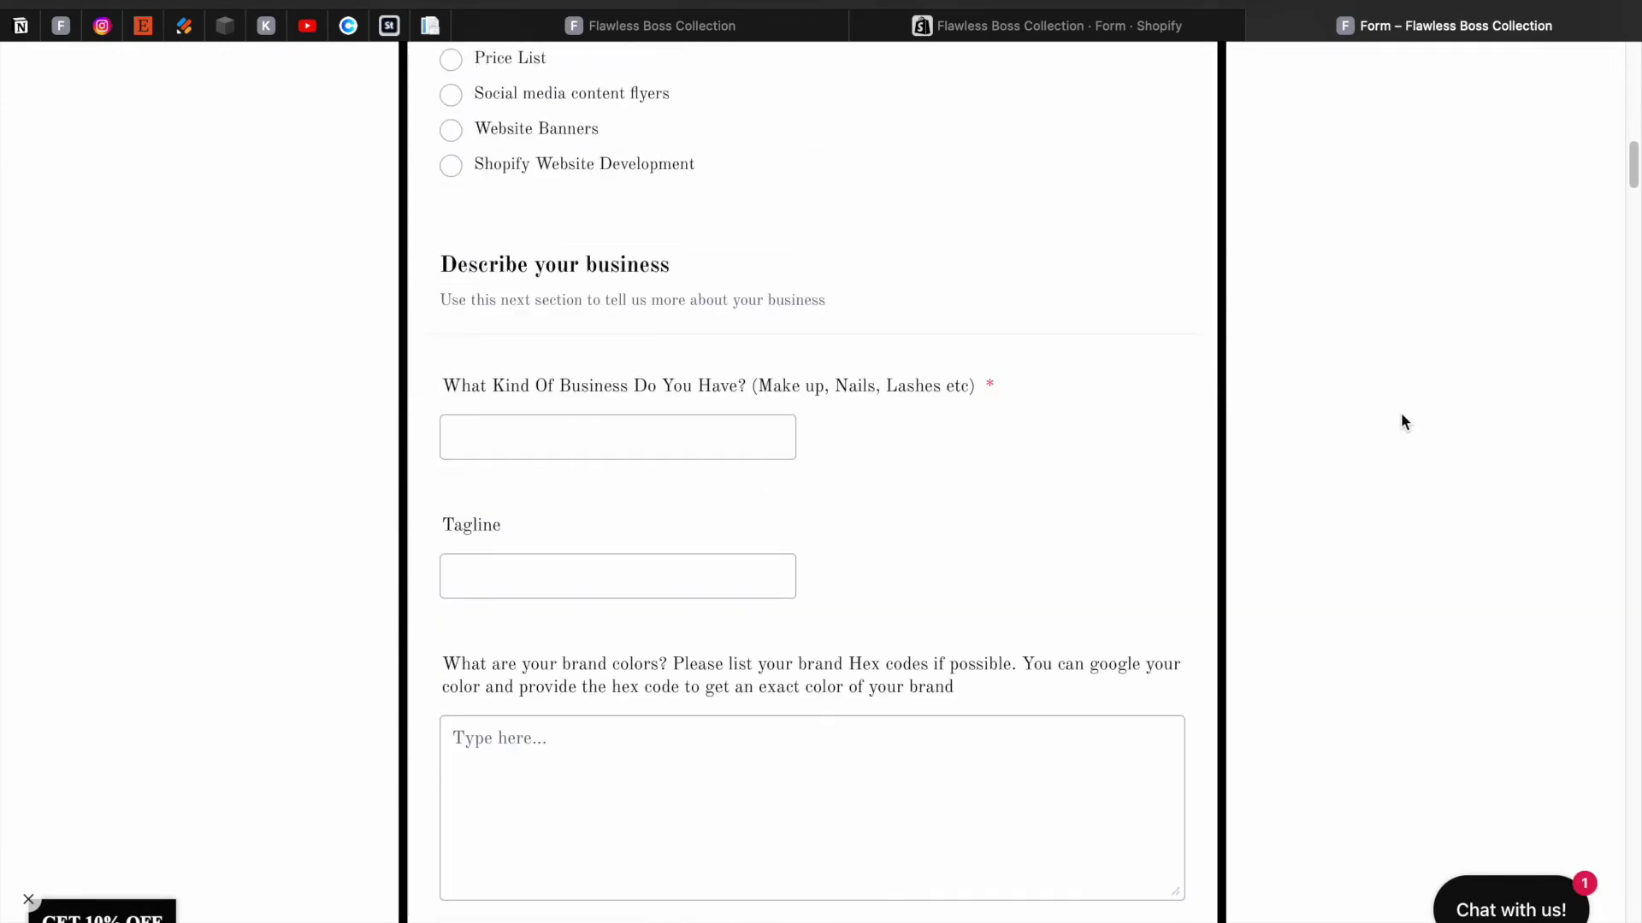
scroll(1402, 421, "down", 7)
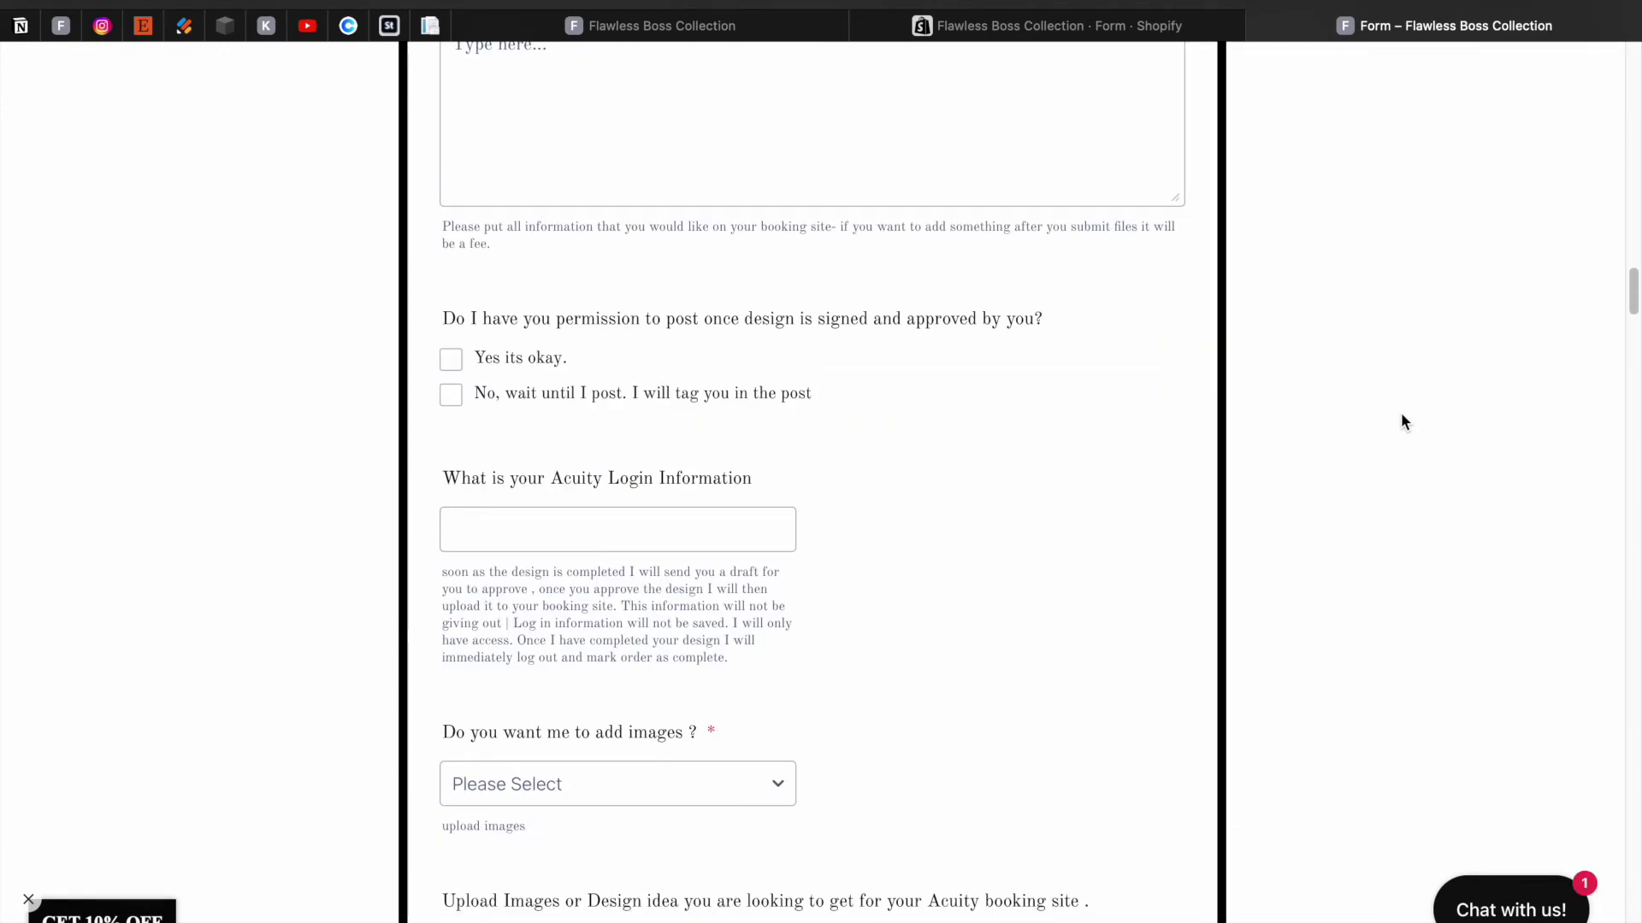
scroll(1401, 419, "up", 20)
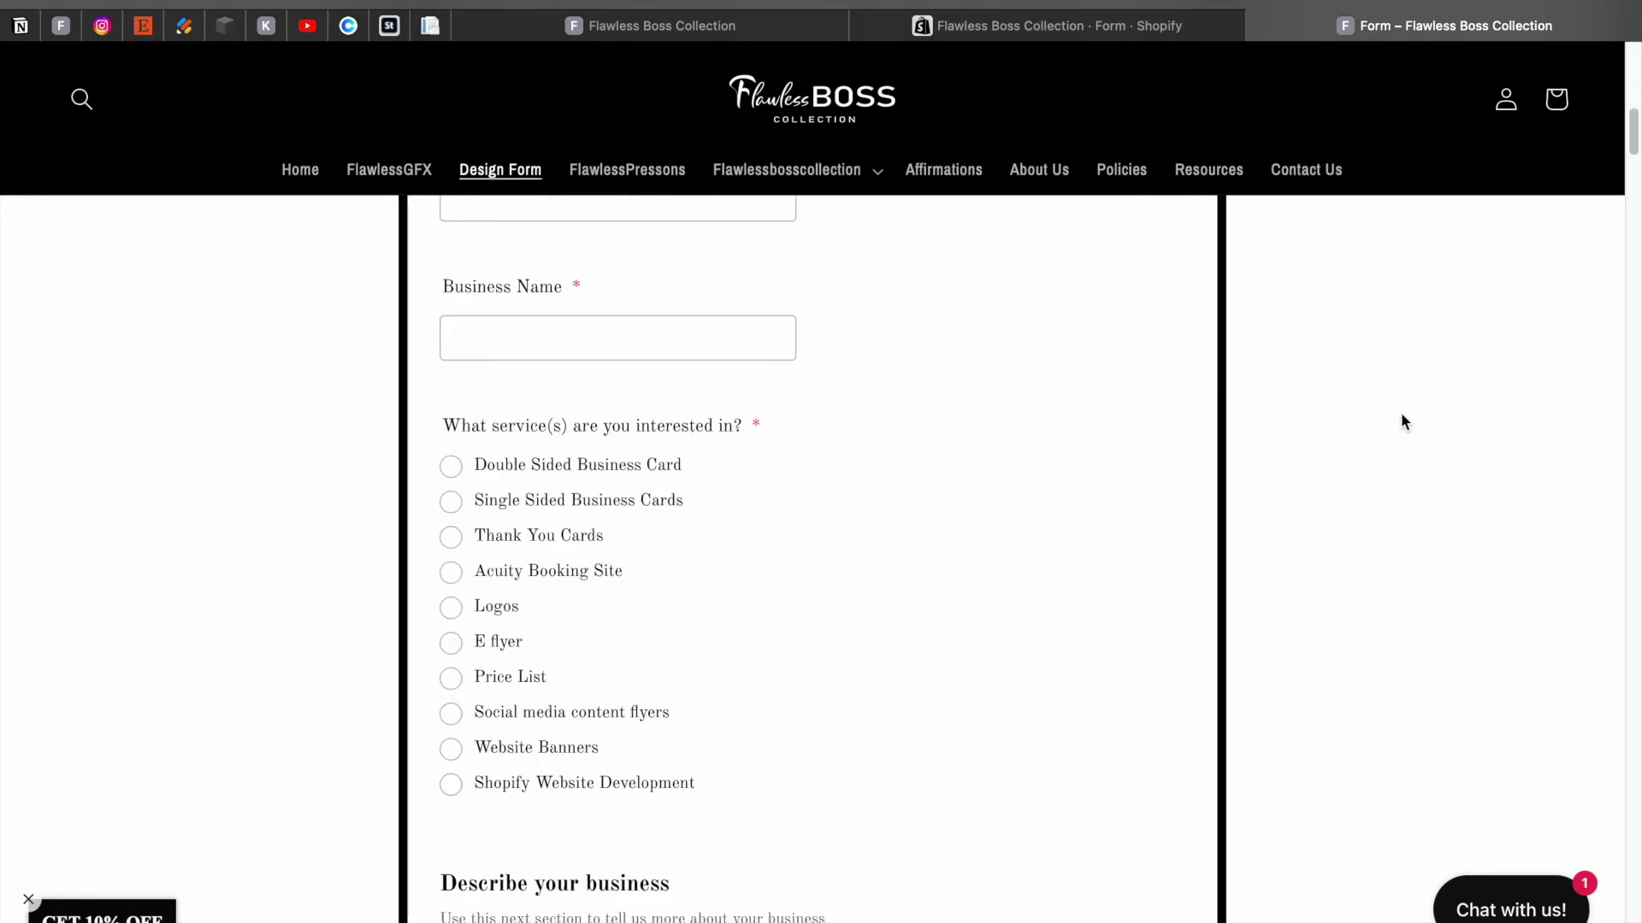
scroll(1401, 420, "up", 3)
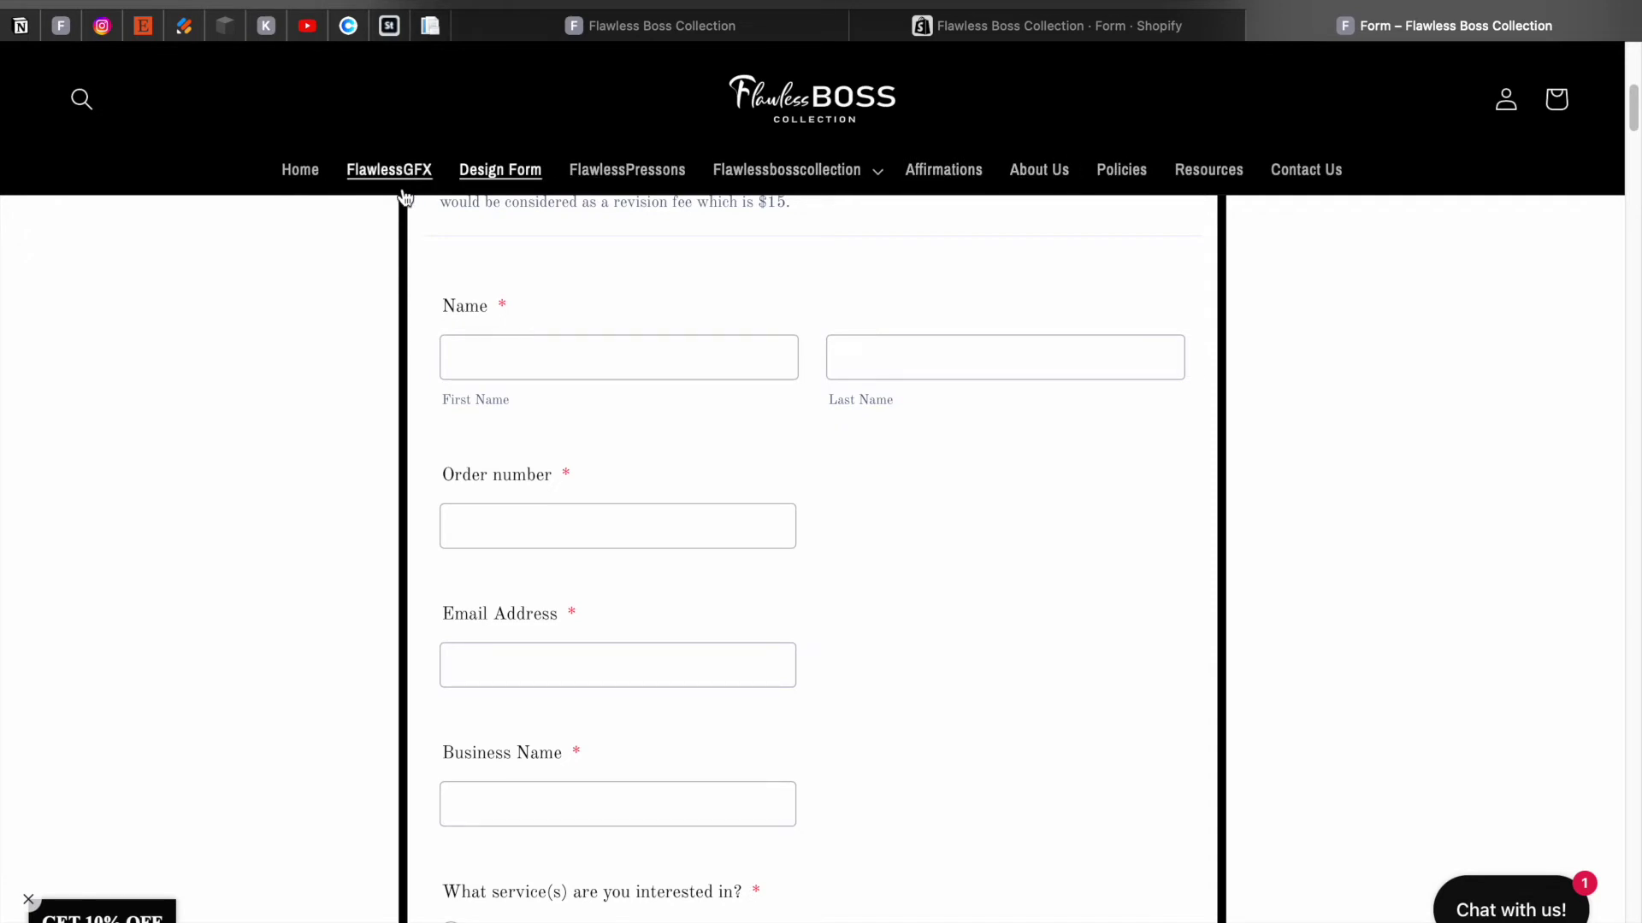
left_click(382, 175)
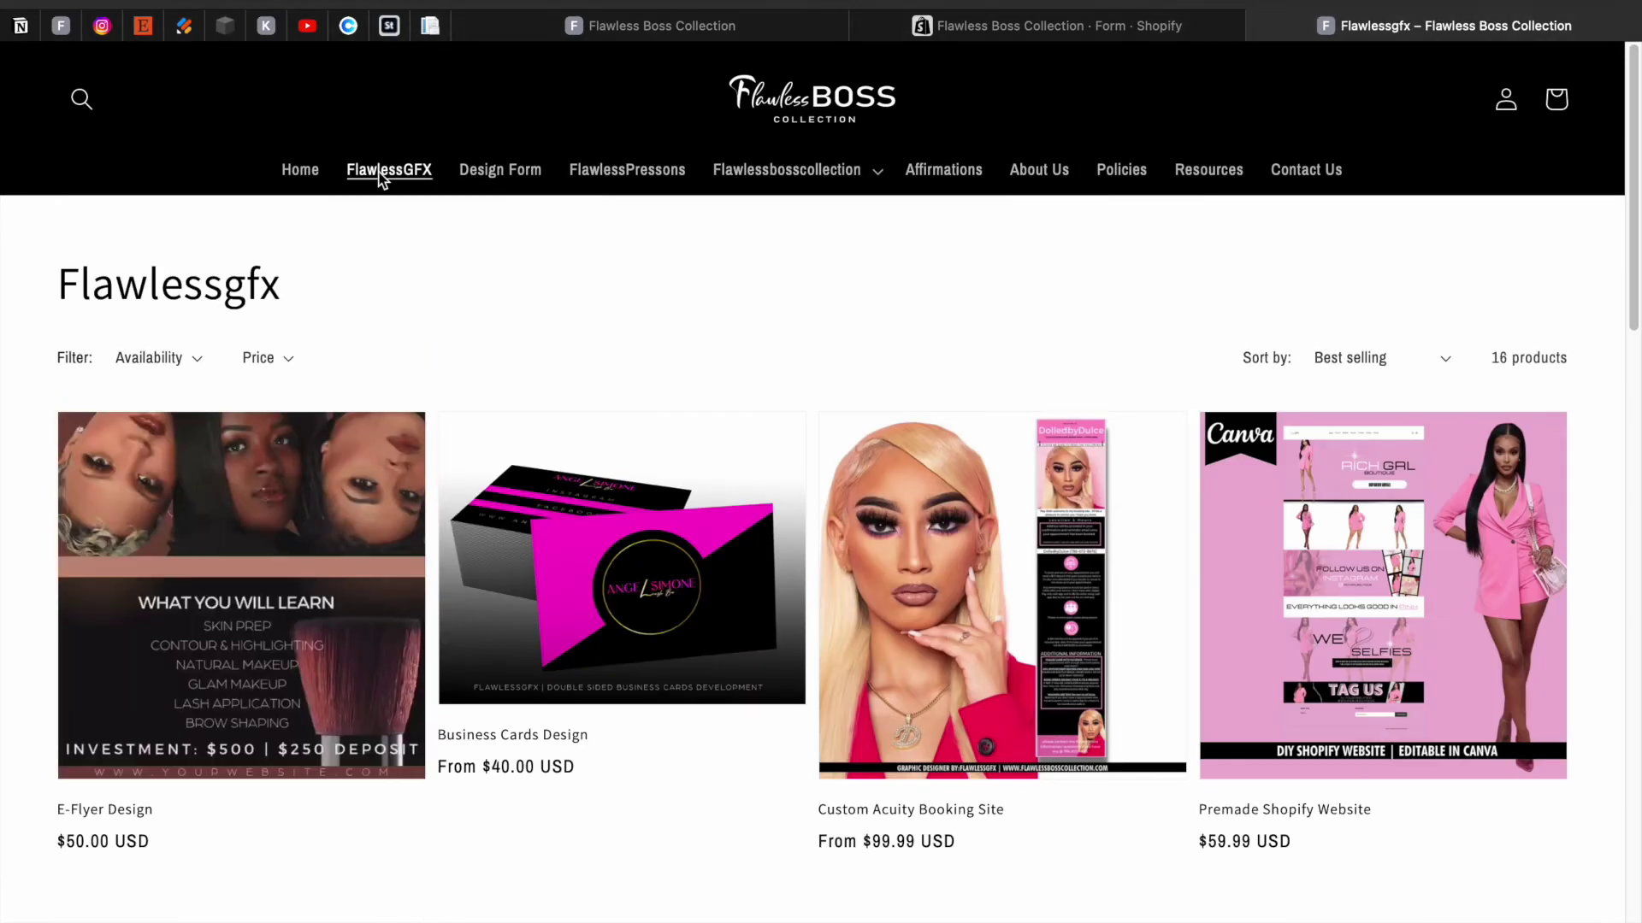
left_click(503, 175)
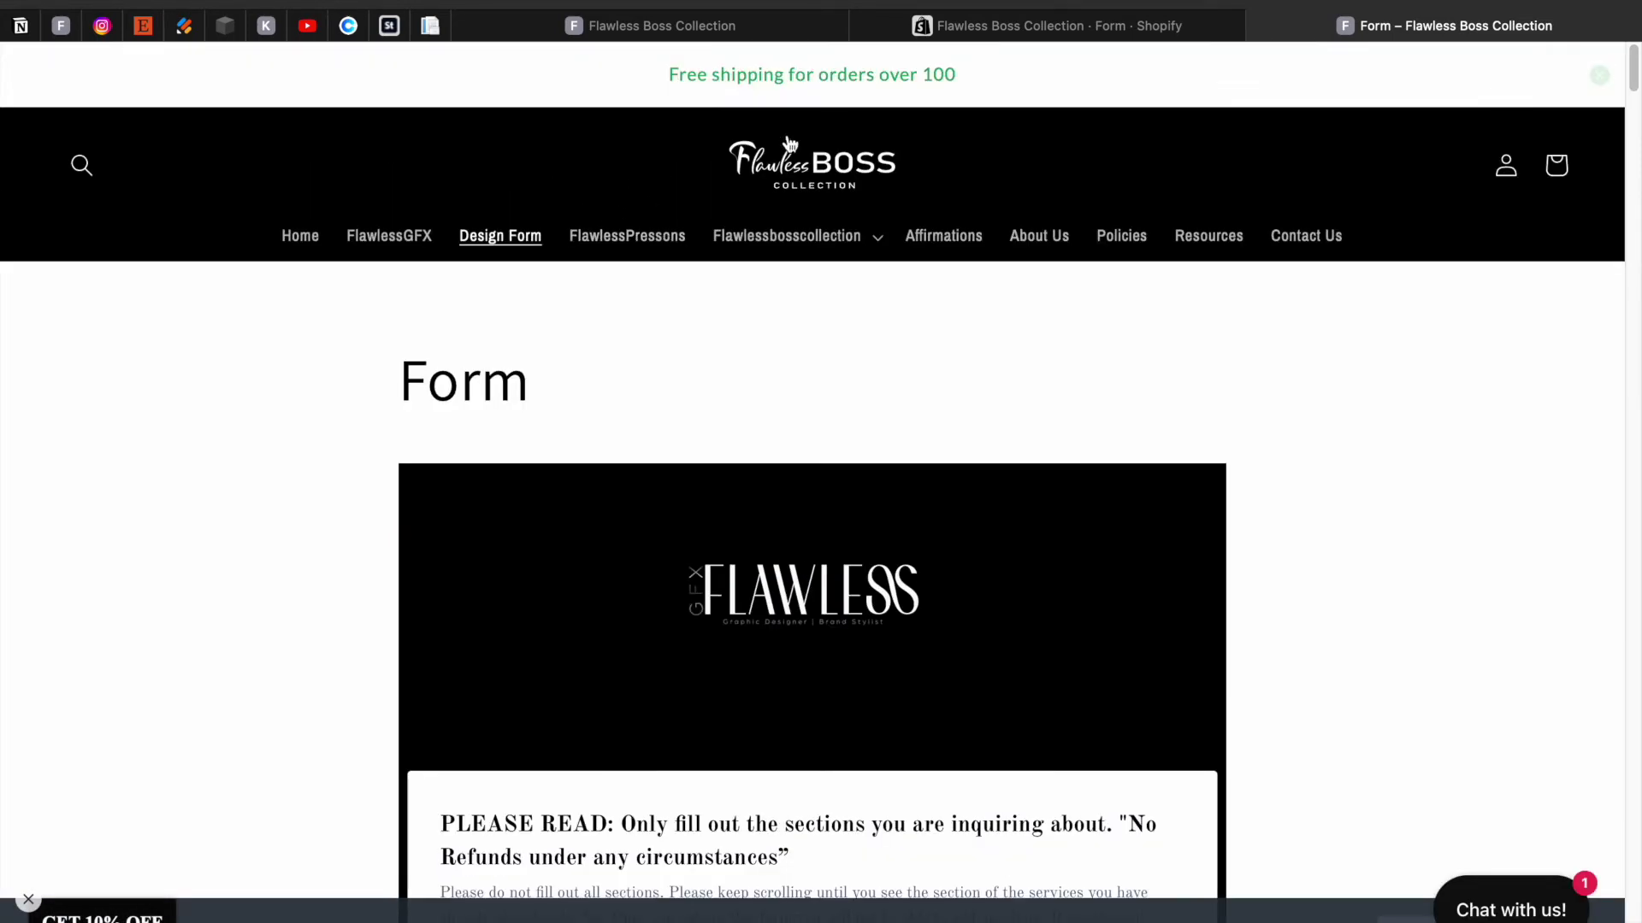
left_click(1100, 37)
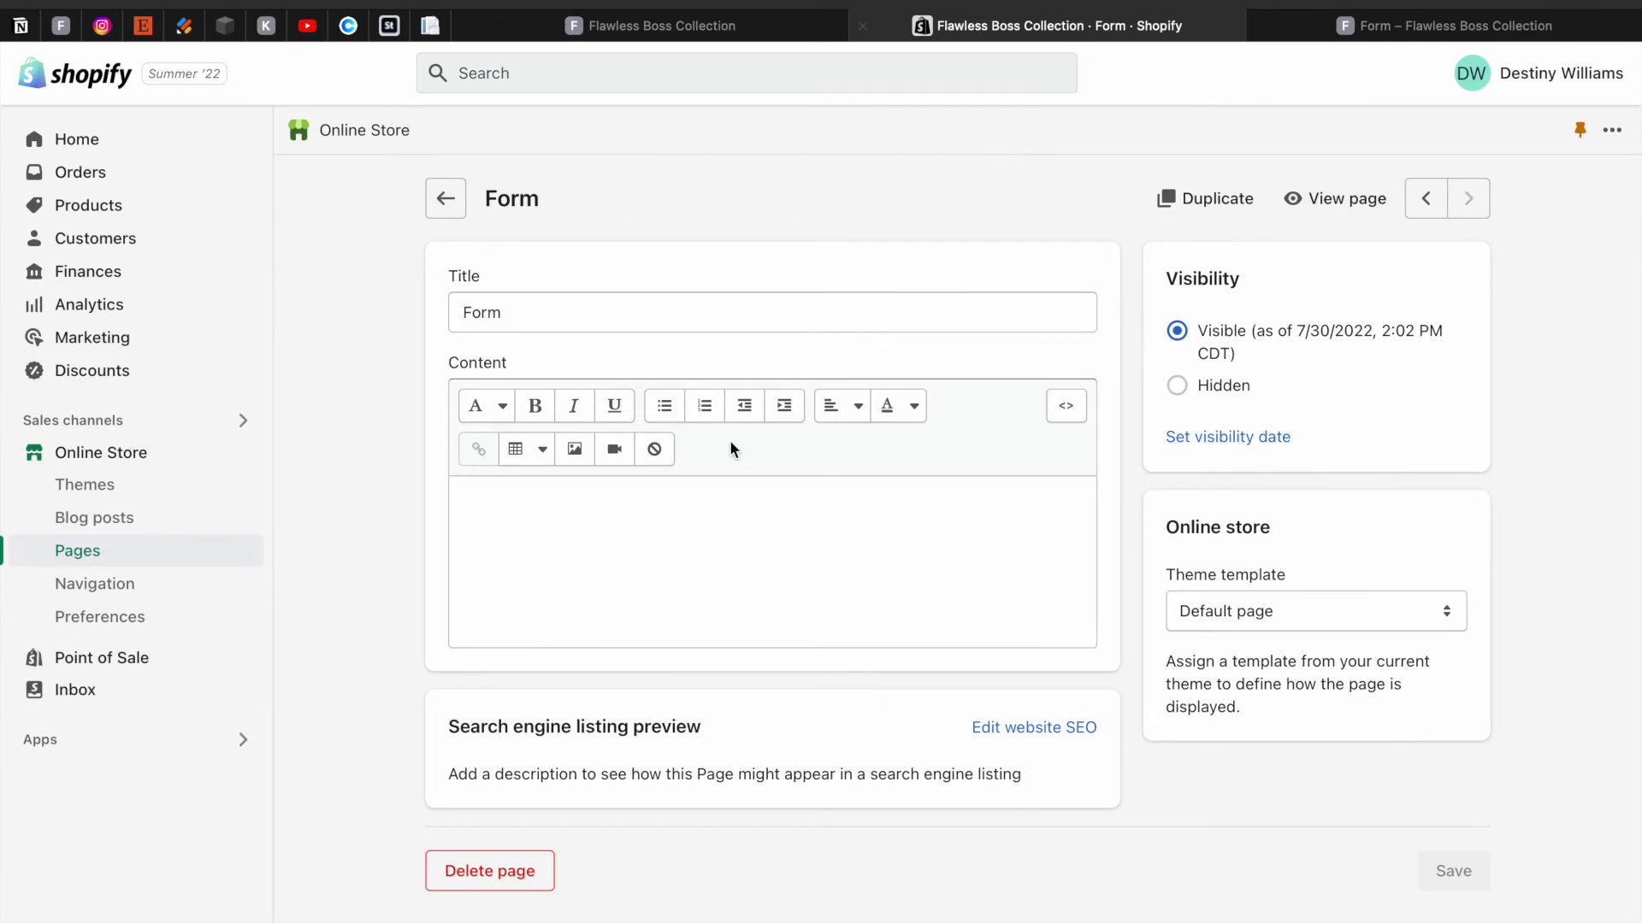
Open the Main menu from Online Store > Navigation
left_click(75, 586)
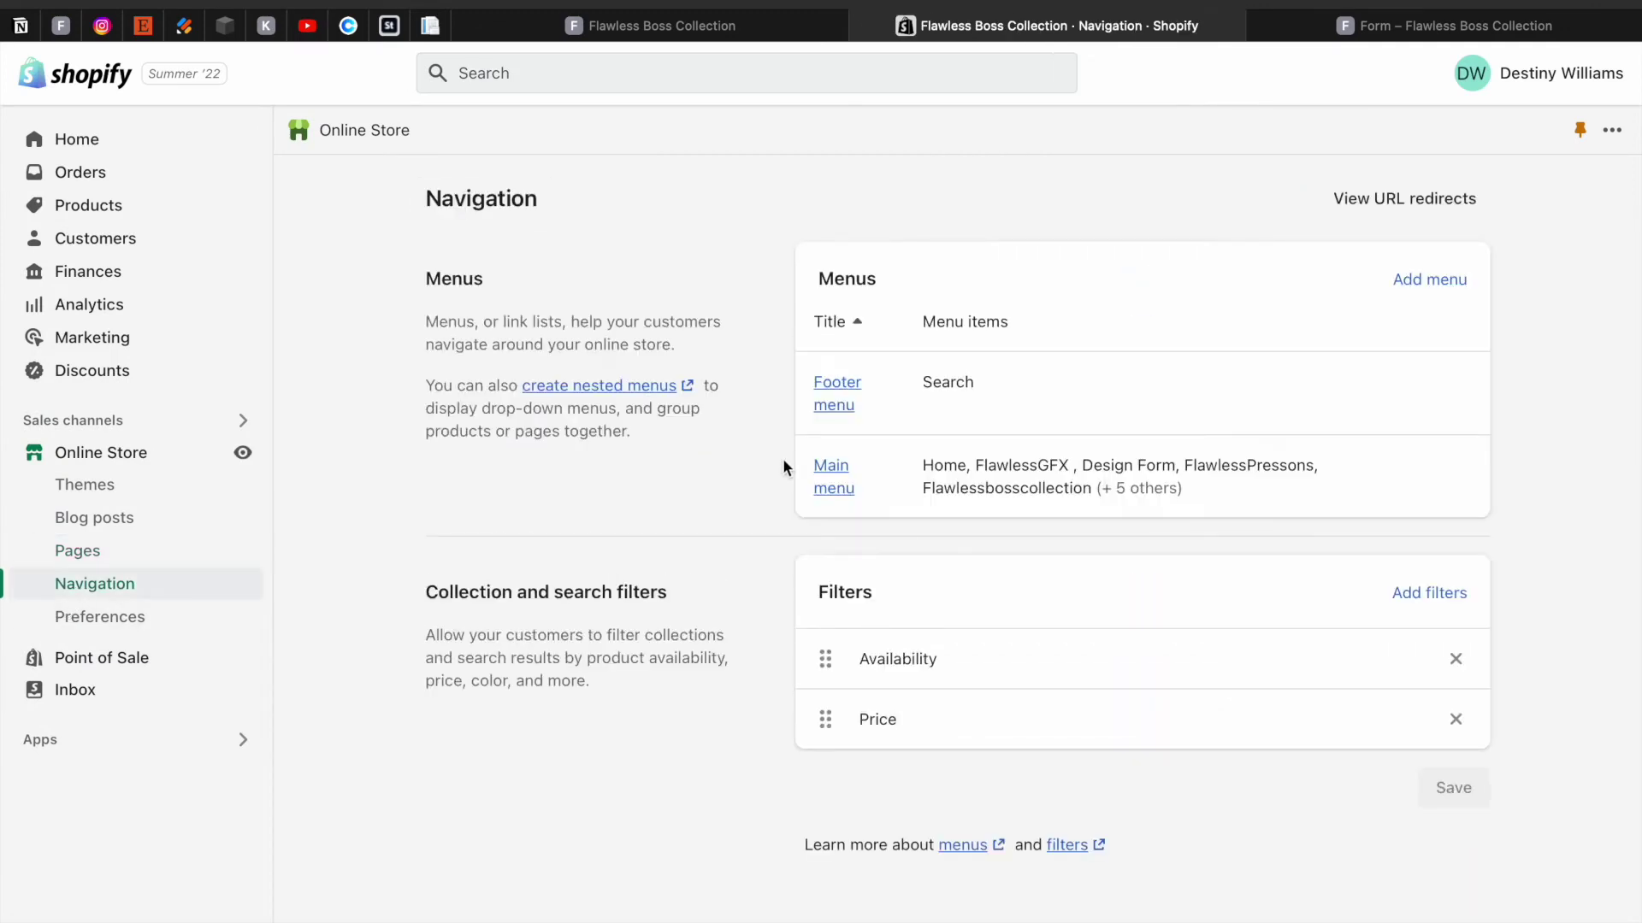
left_click(829, 486)
scroll(780, 513, "down", 1)
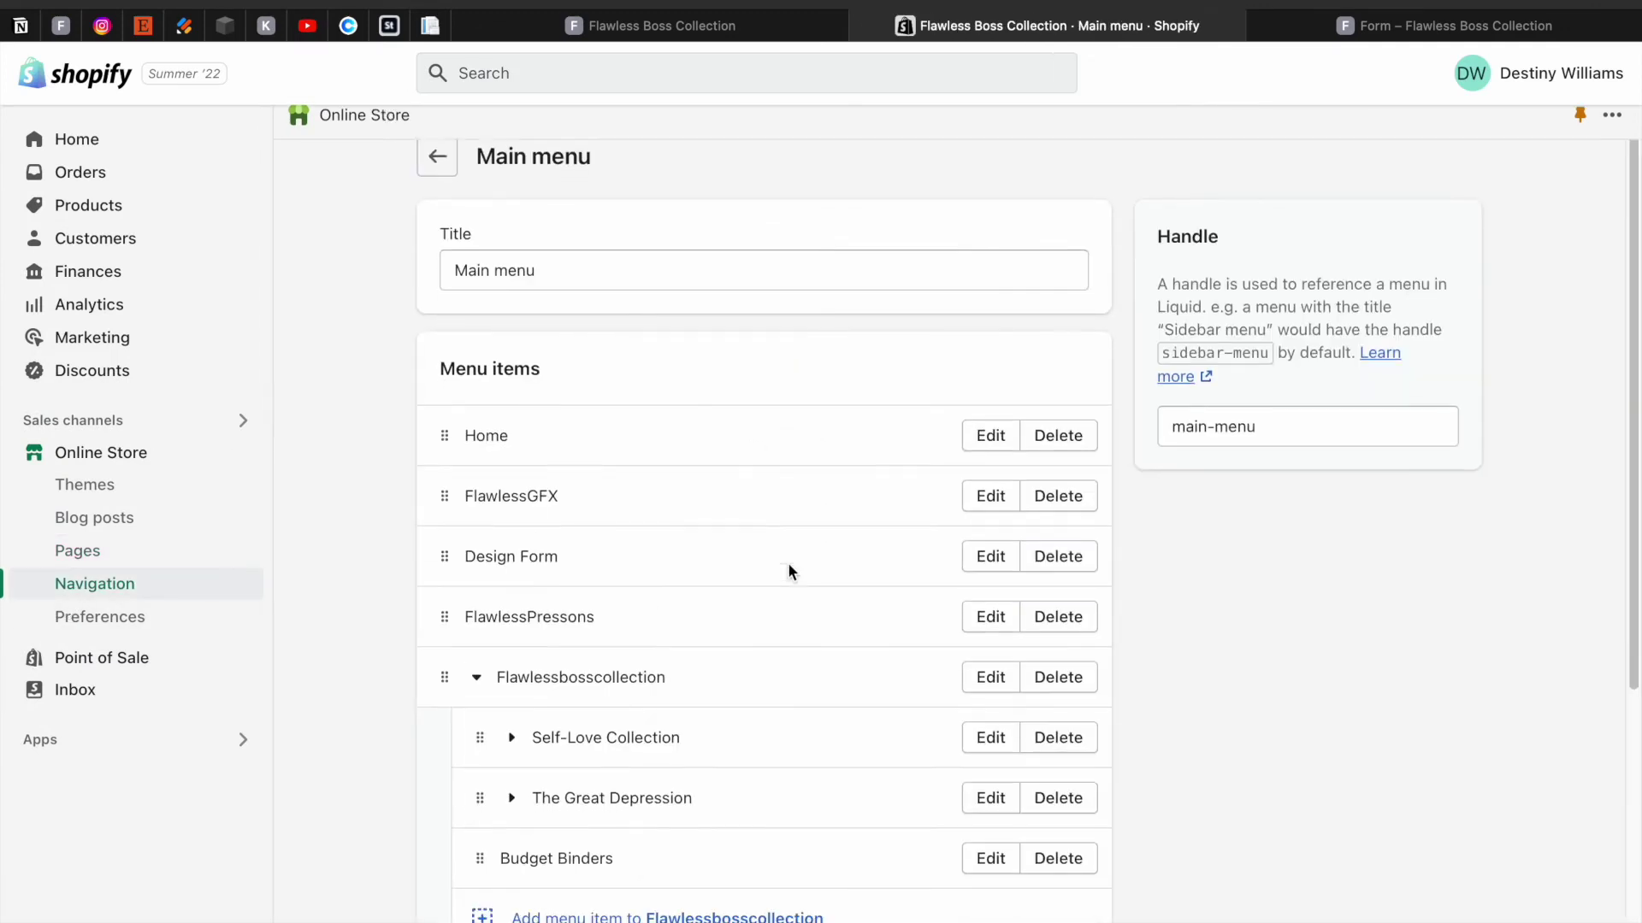
scroll(788, 568, "down", 5)
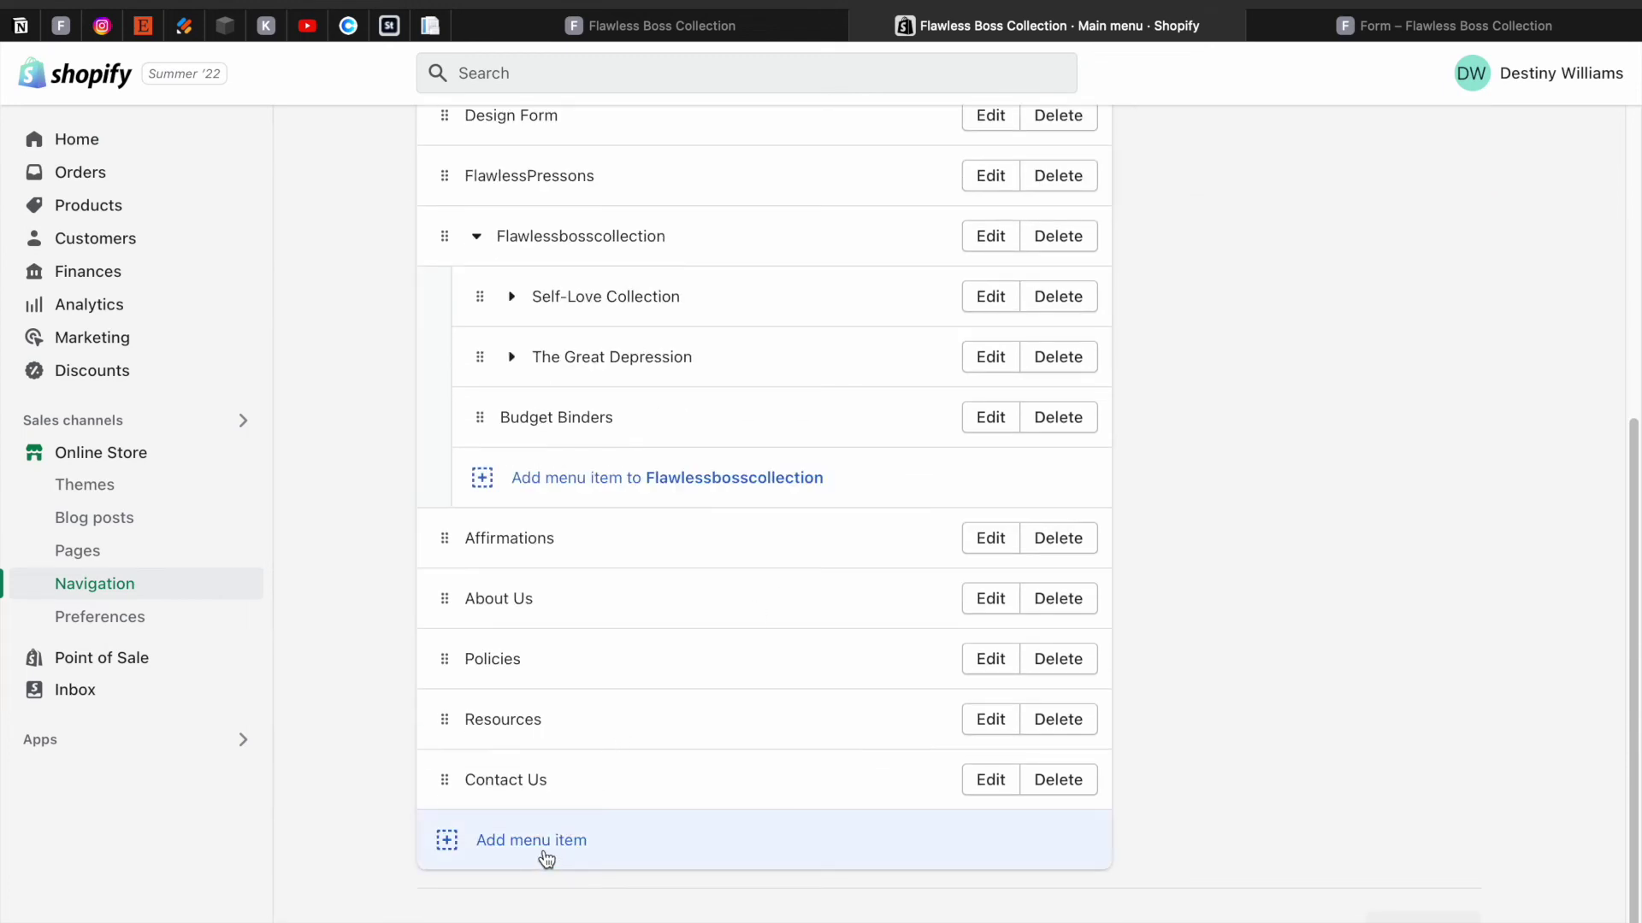
Add a 'design form' menu item linked to Pages > Form
left_click(545, 859)
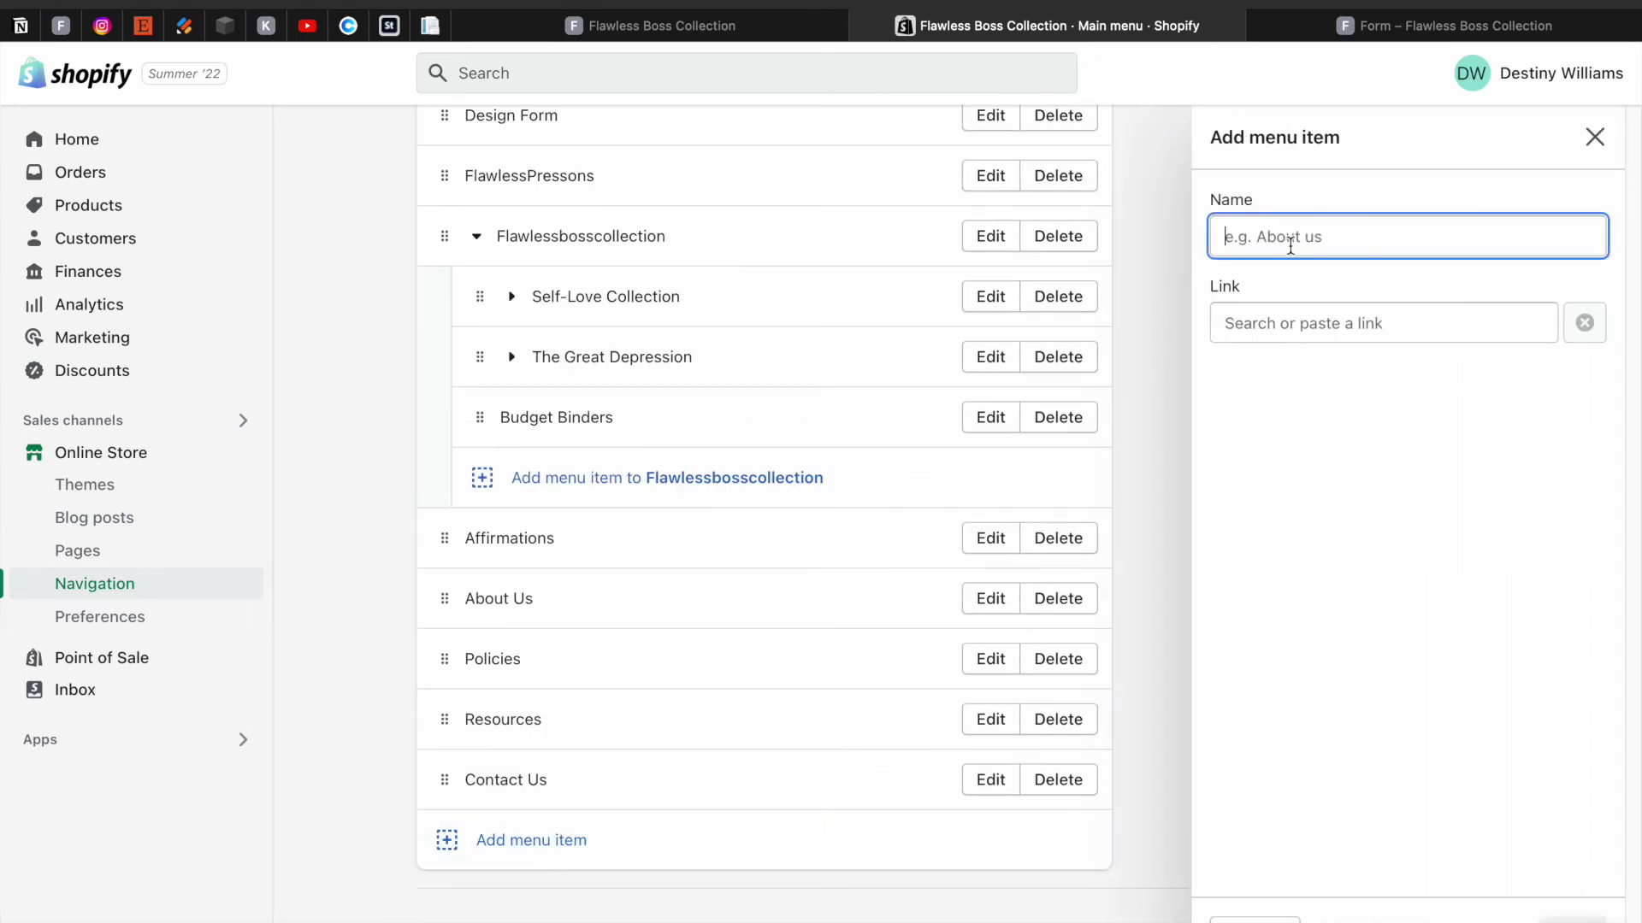
type("design form")
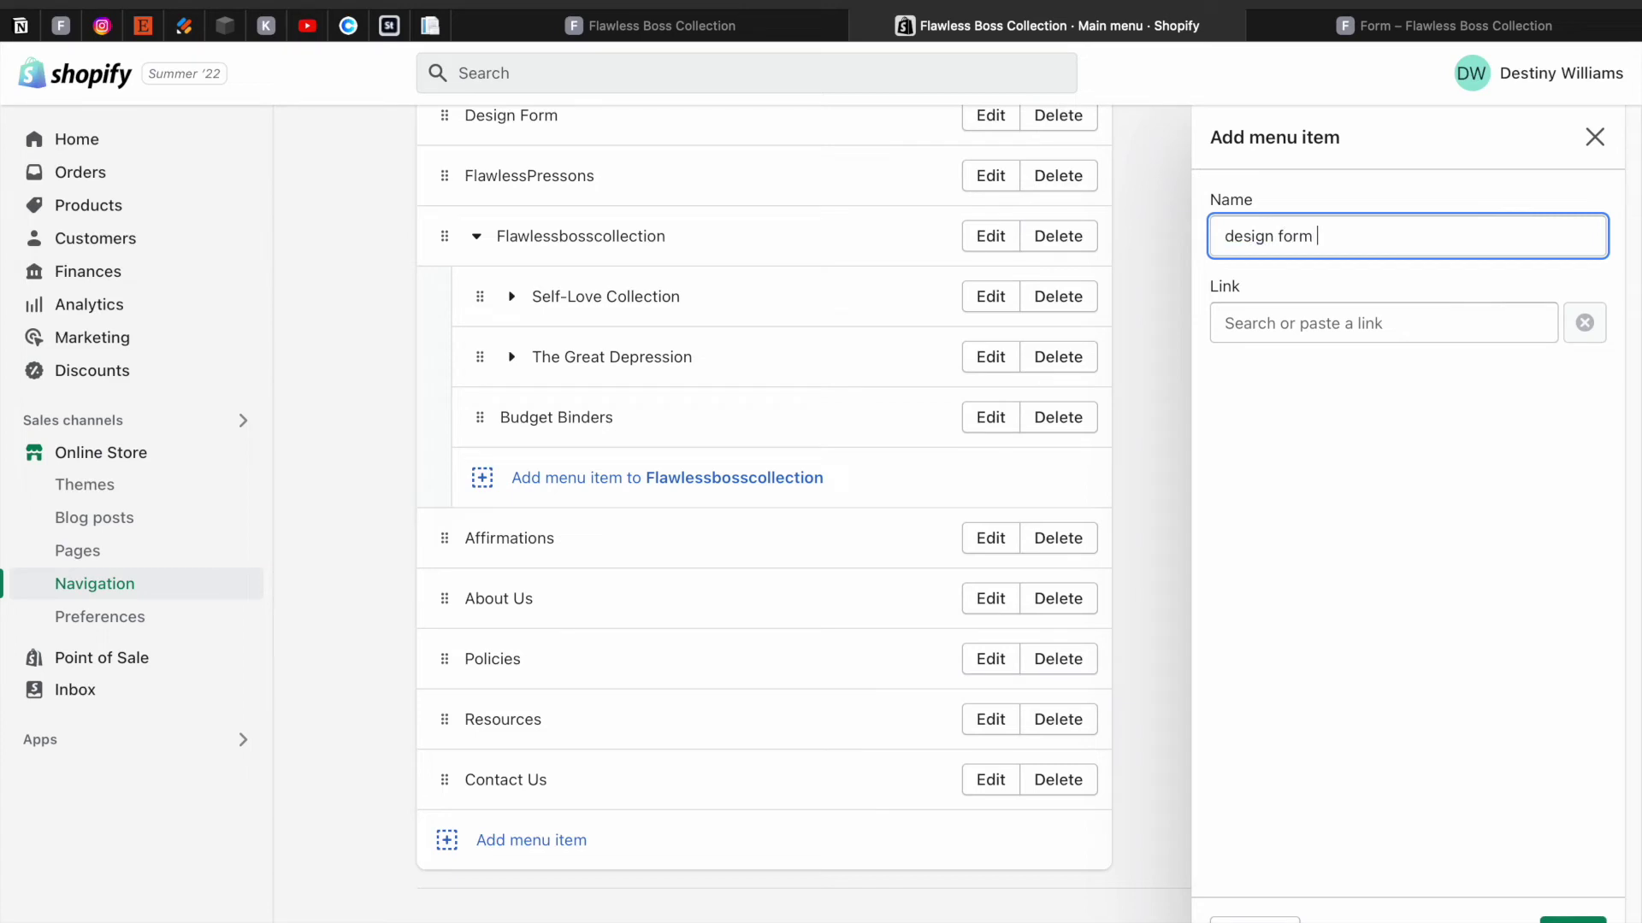
left_click(1356, 330)
left_click(1313, 562)
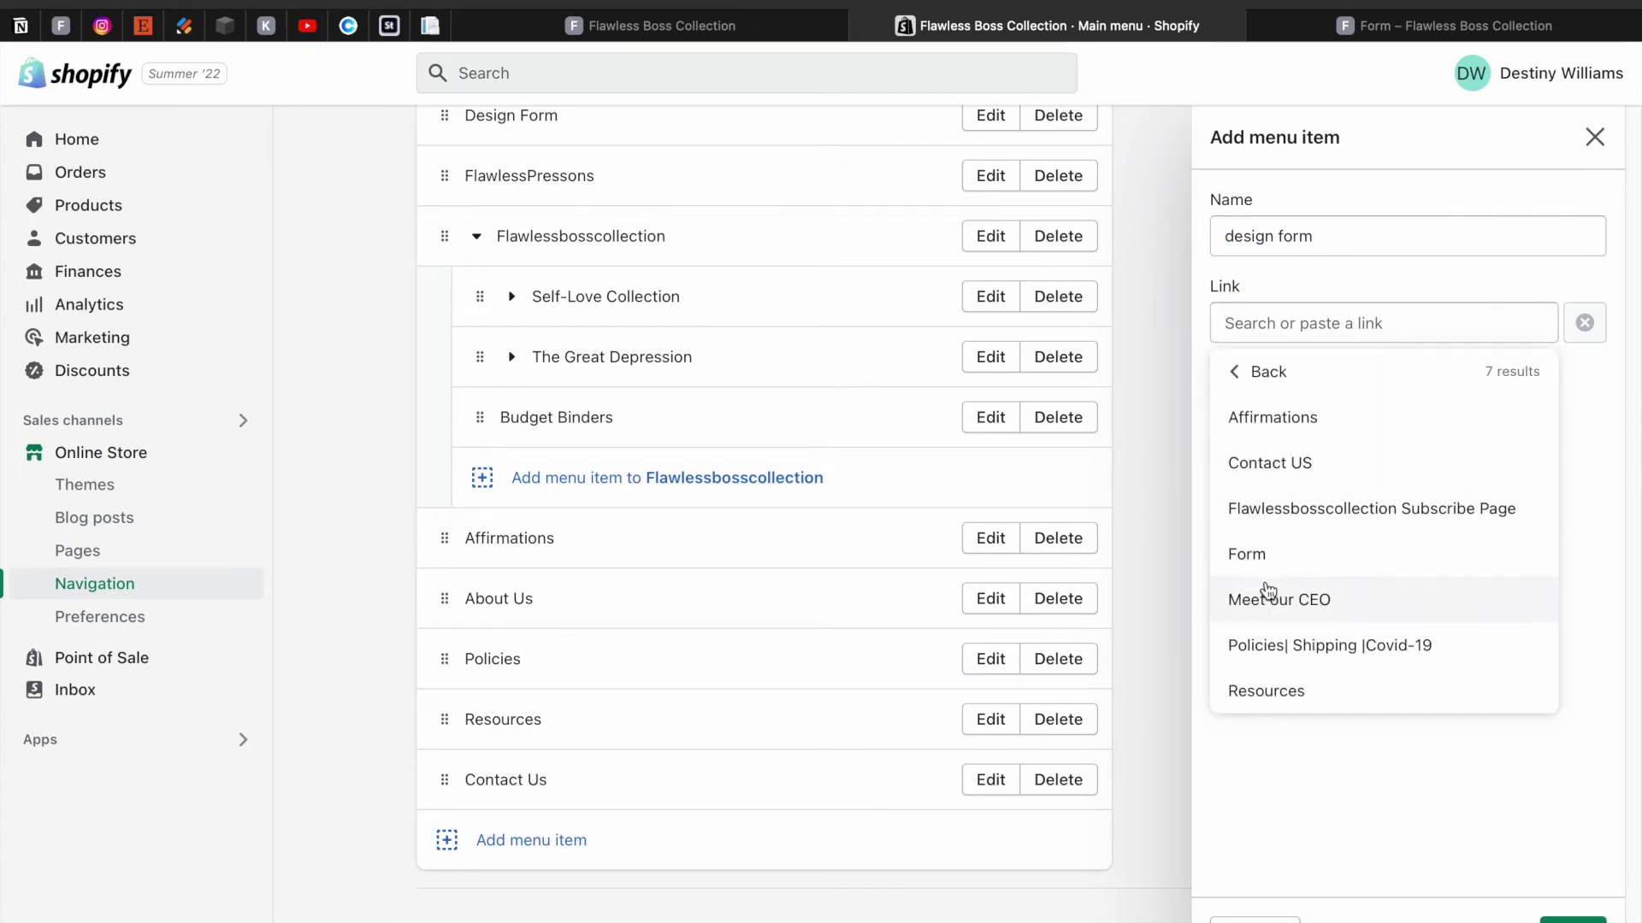
left_click(1259, 557)
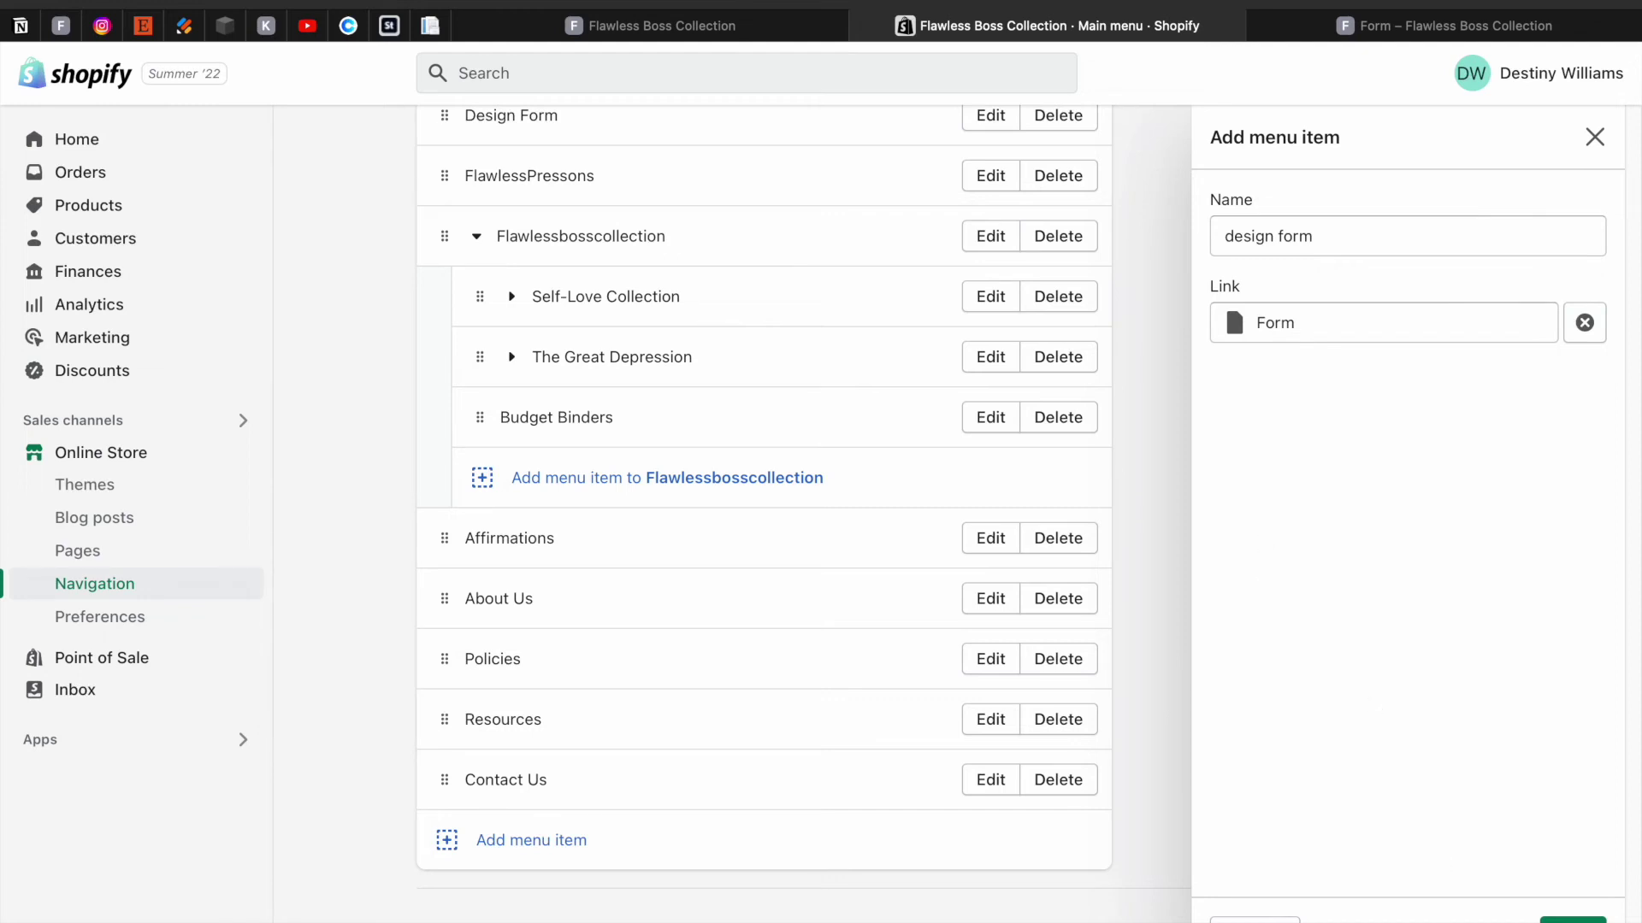
left_click(1573, 920)
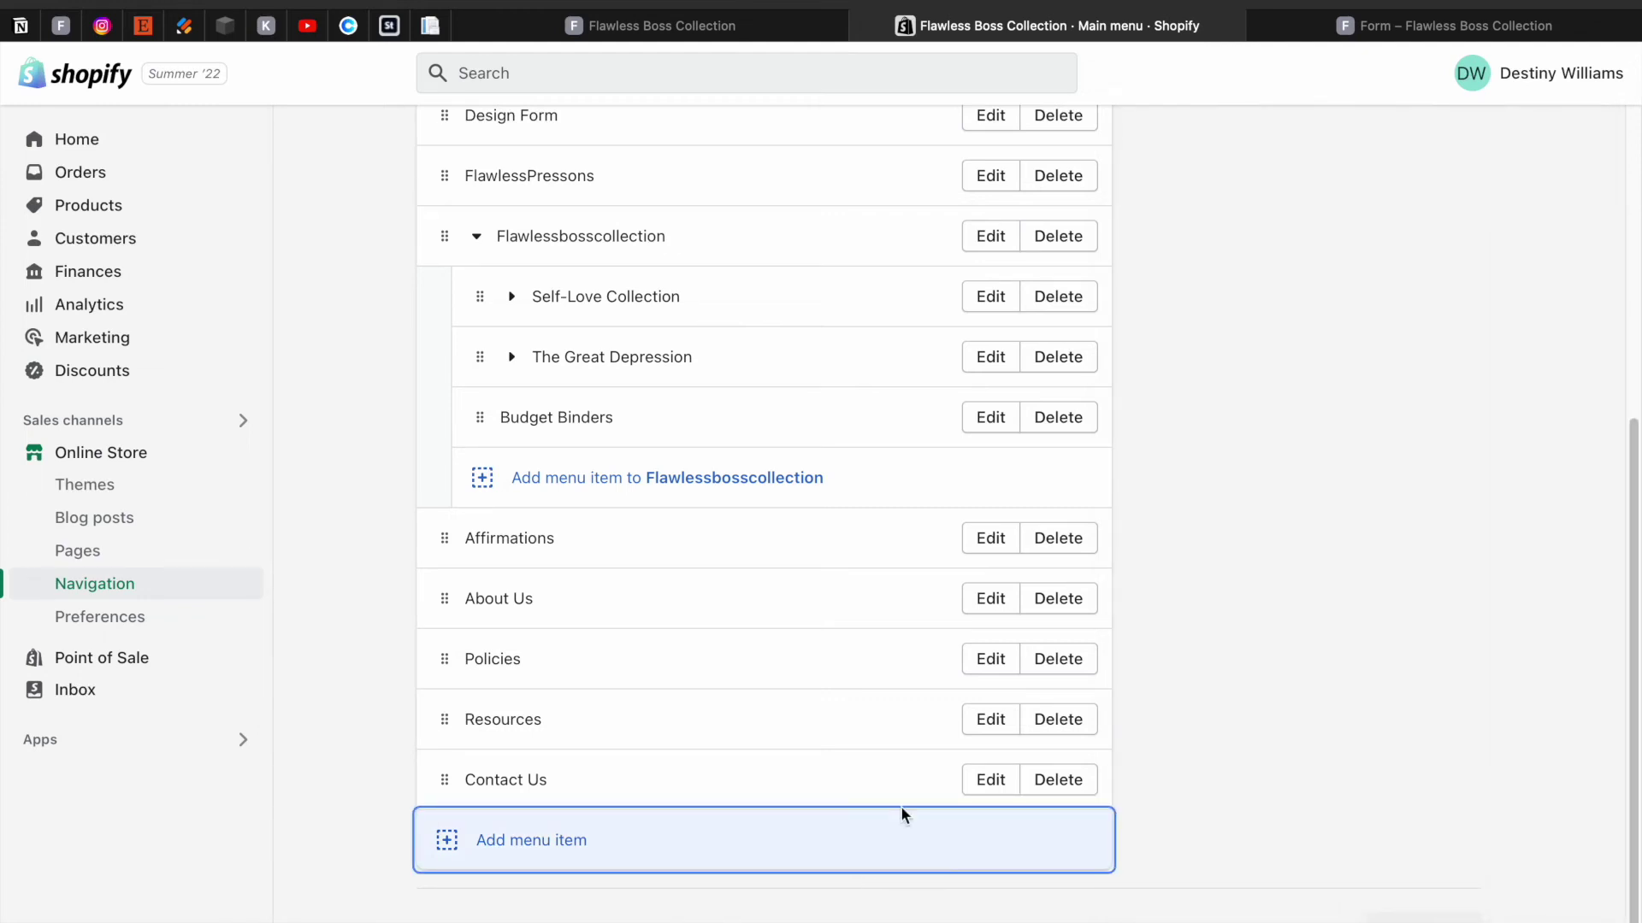
Check the live storefront Form page, then return to the Main menu editor
scroll(783, 761, "up", 5)
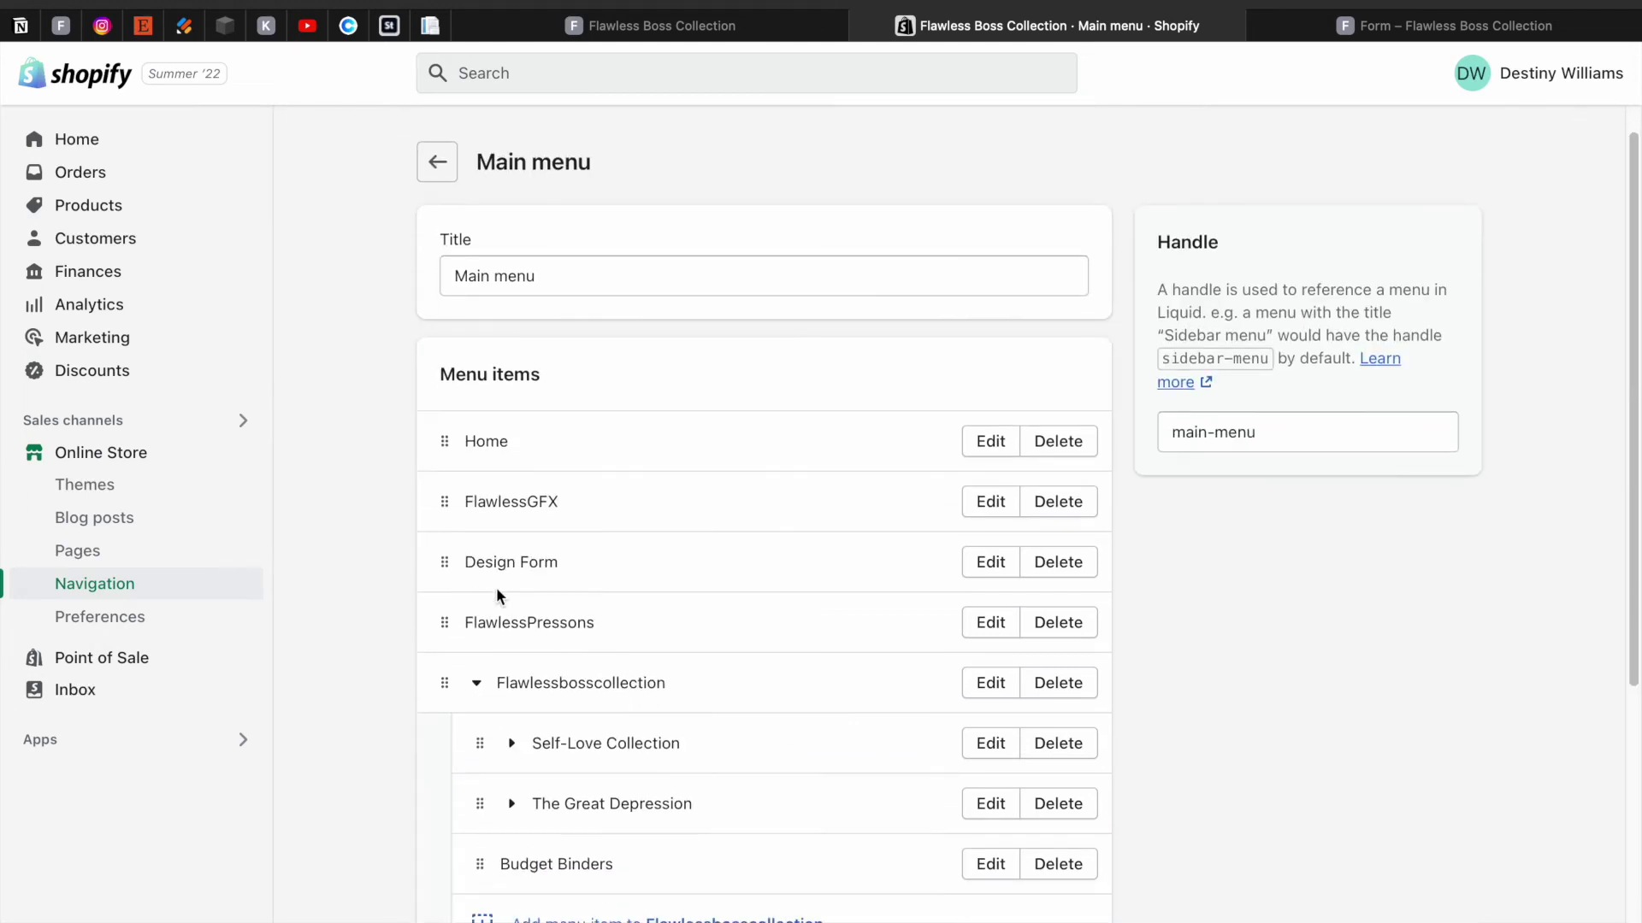
scroll(774, 699, "down", 5)
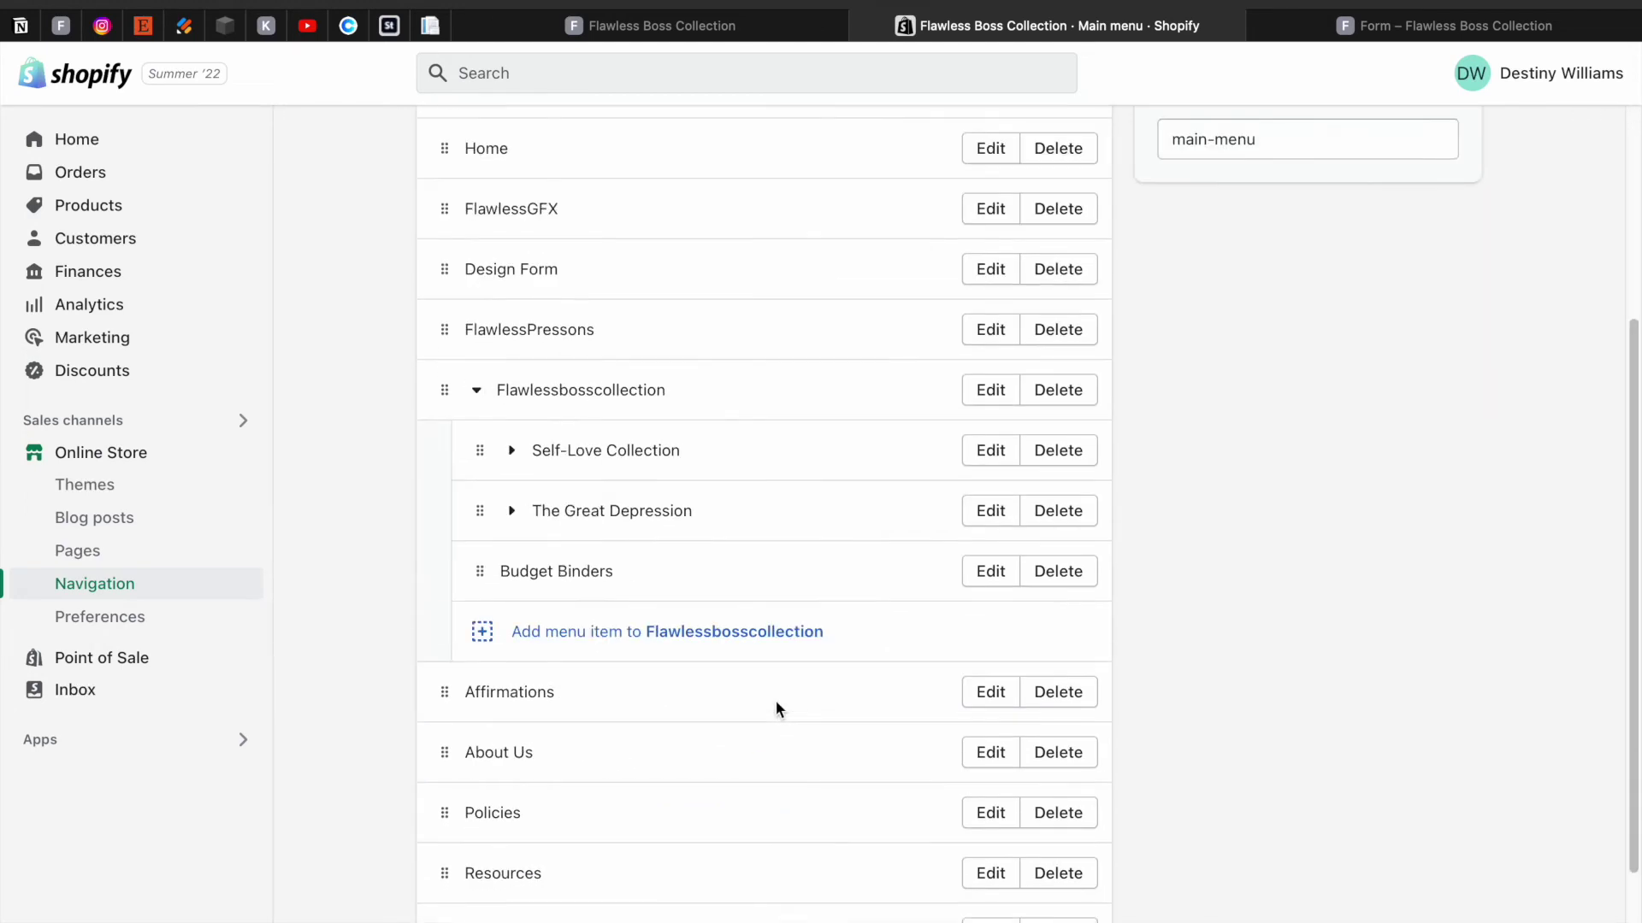
scroll(1246, 707, "up", 1)
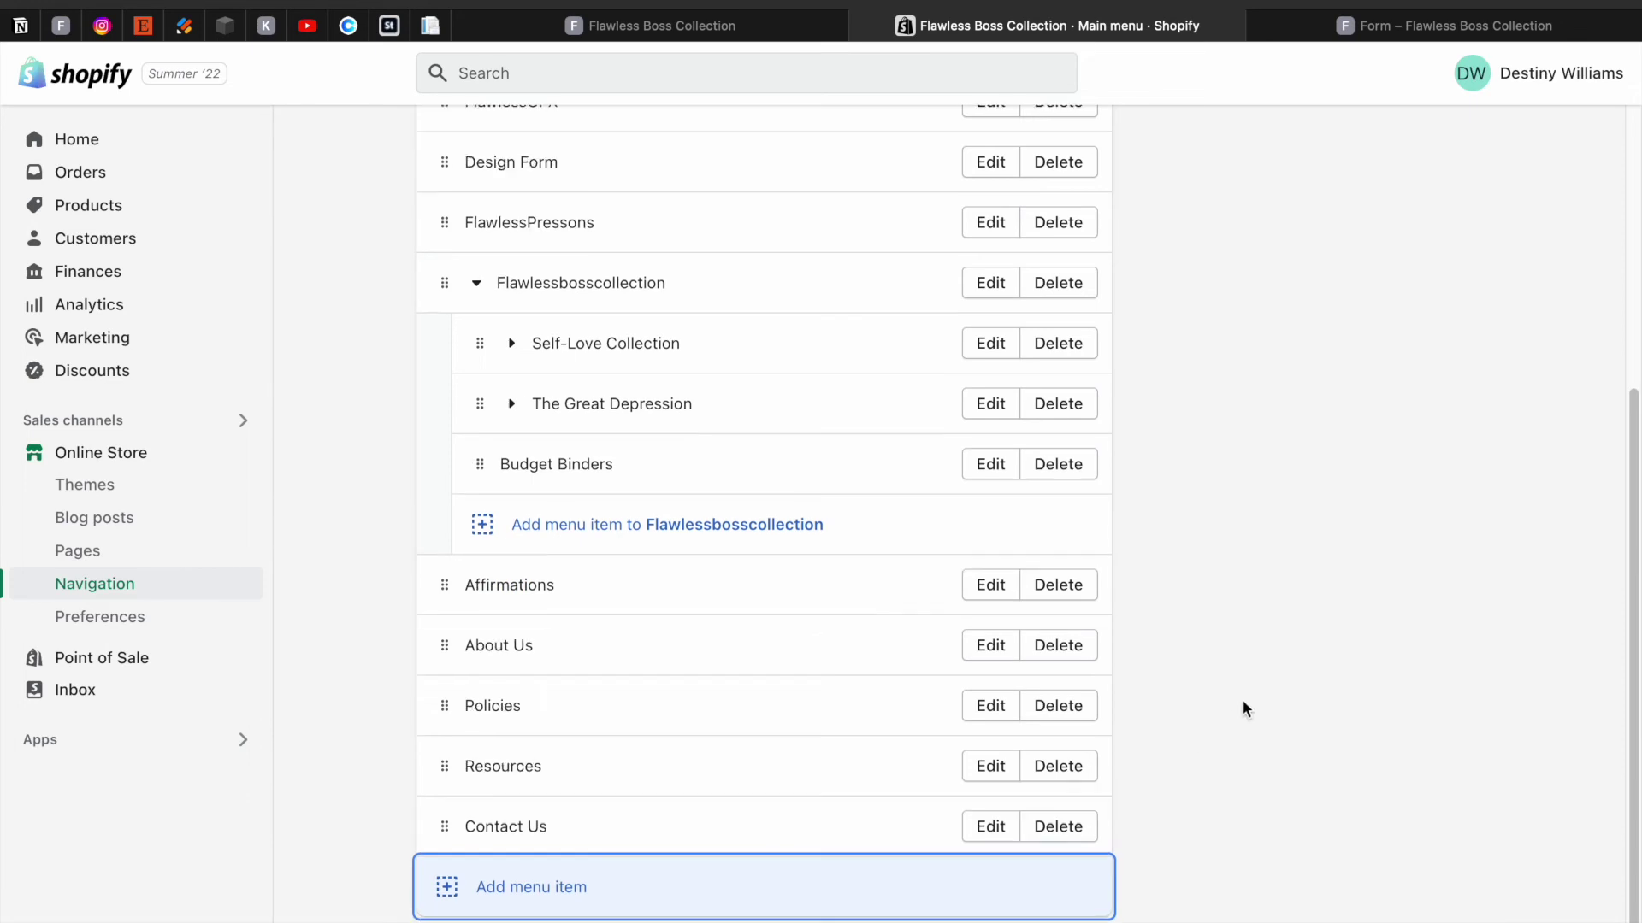
scroll(854, 232, "up", 5)
left_click(1410, 21)
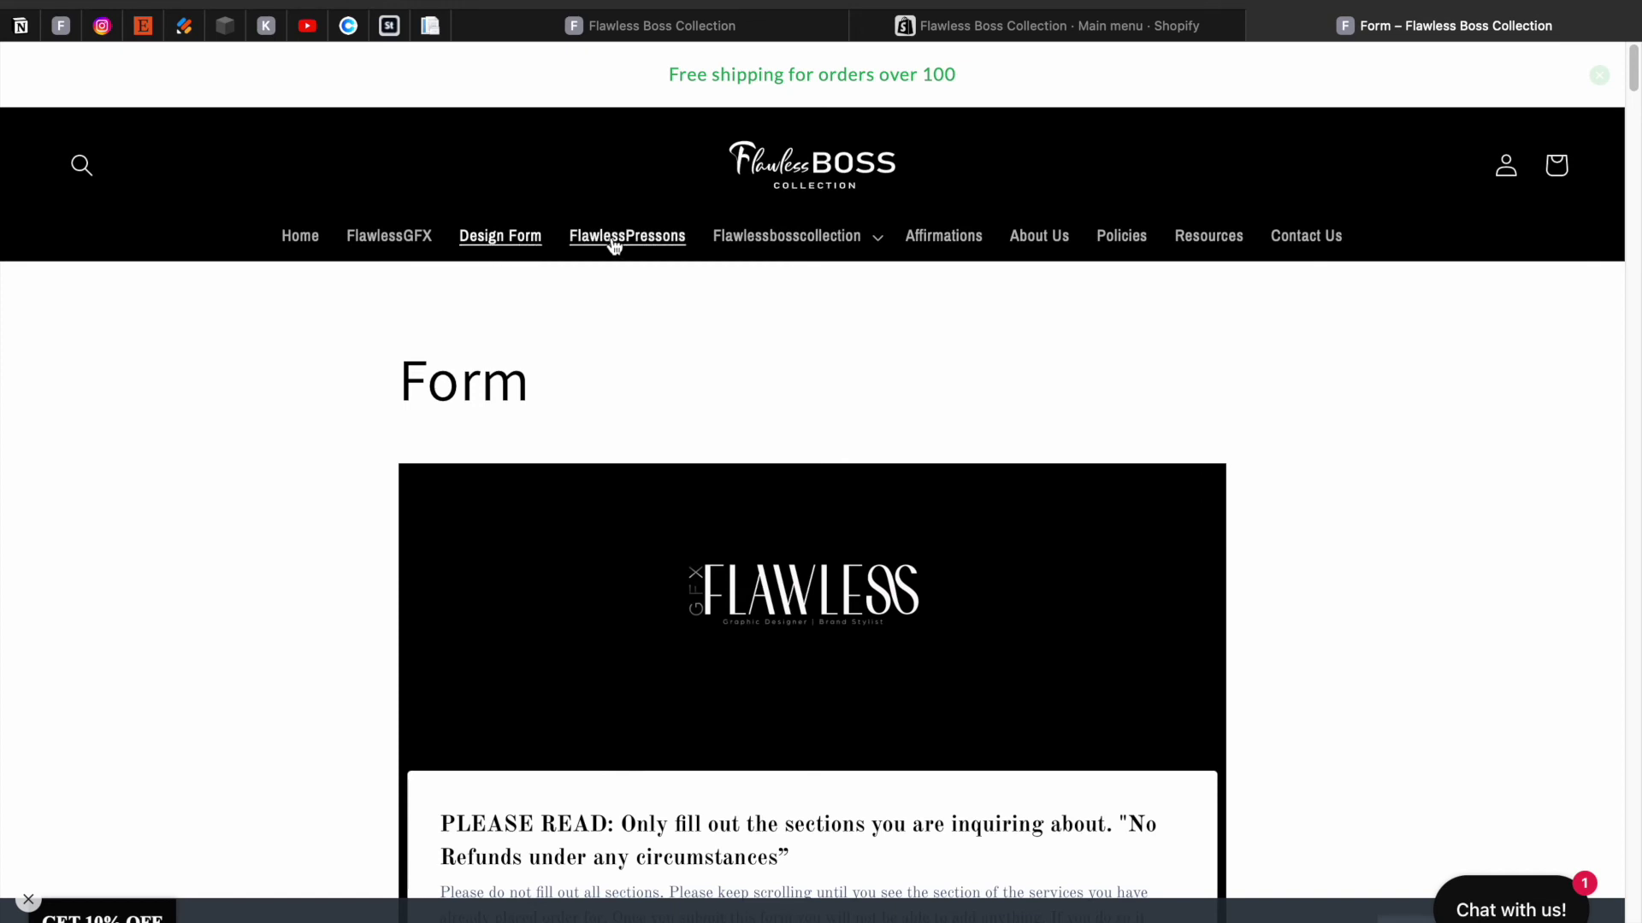
left_click(1146, 26)
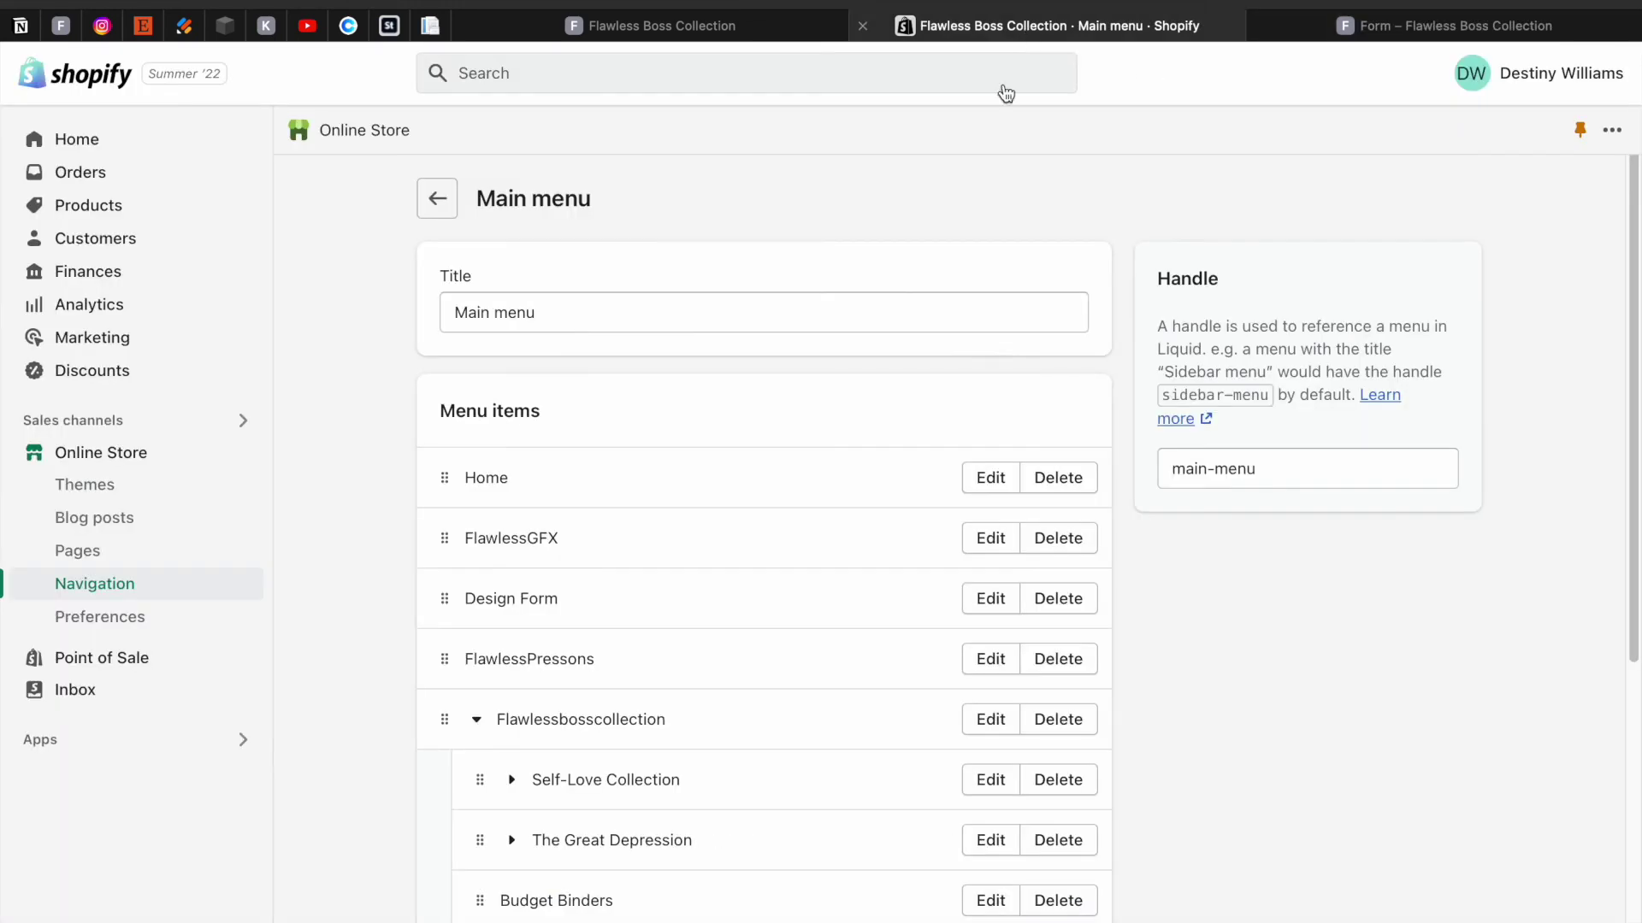
Keep Design Form at top level after FlawlessGFX, then view the live storefront
left_click_drag(444, 598, 471, 600)
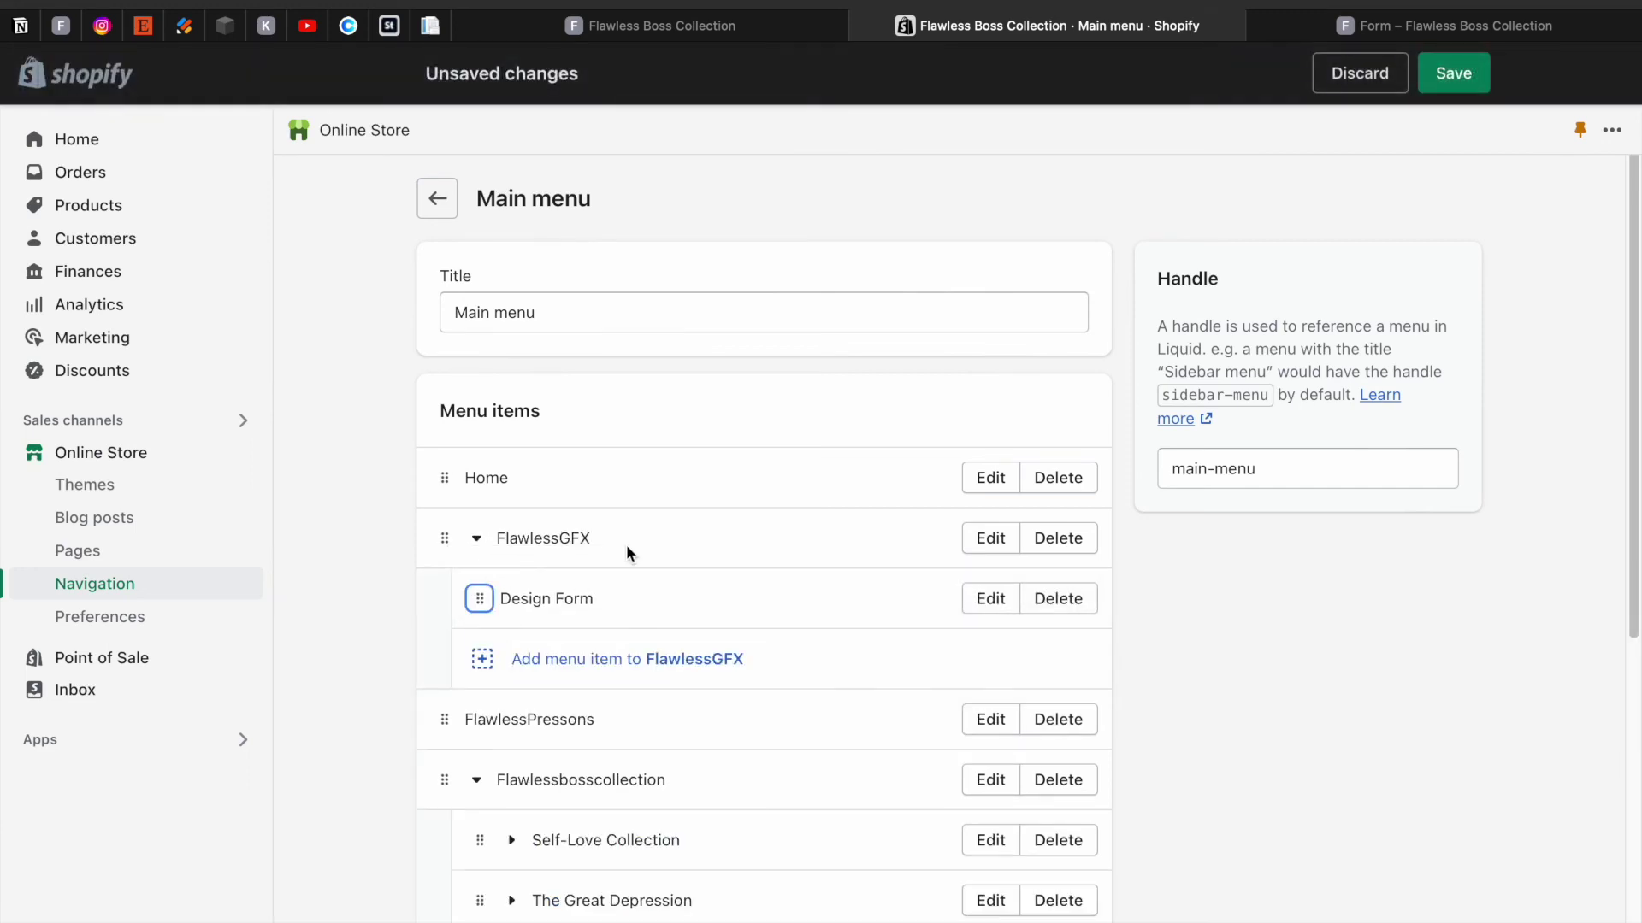
left_click_drag(479, 609, 510, 630)
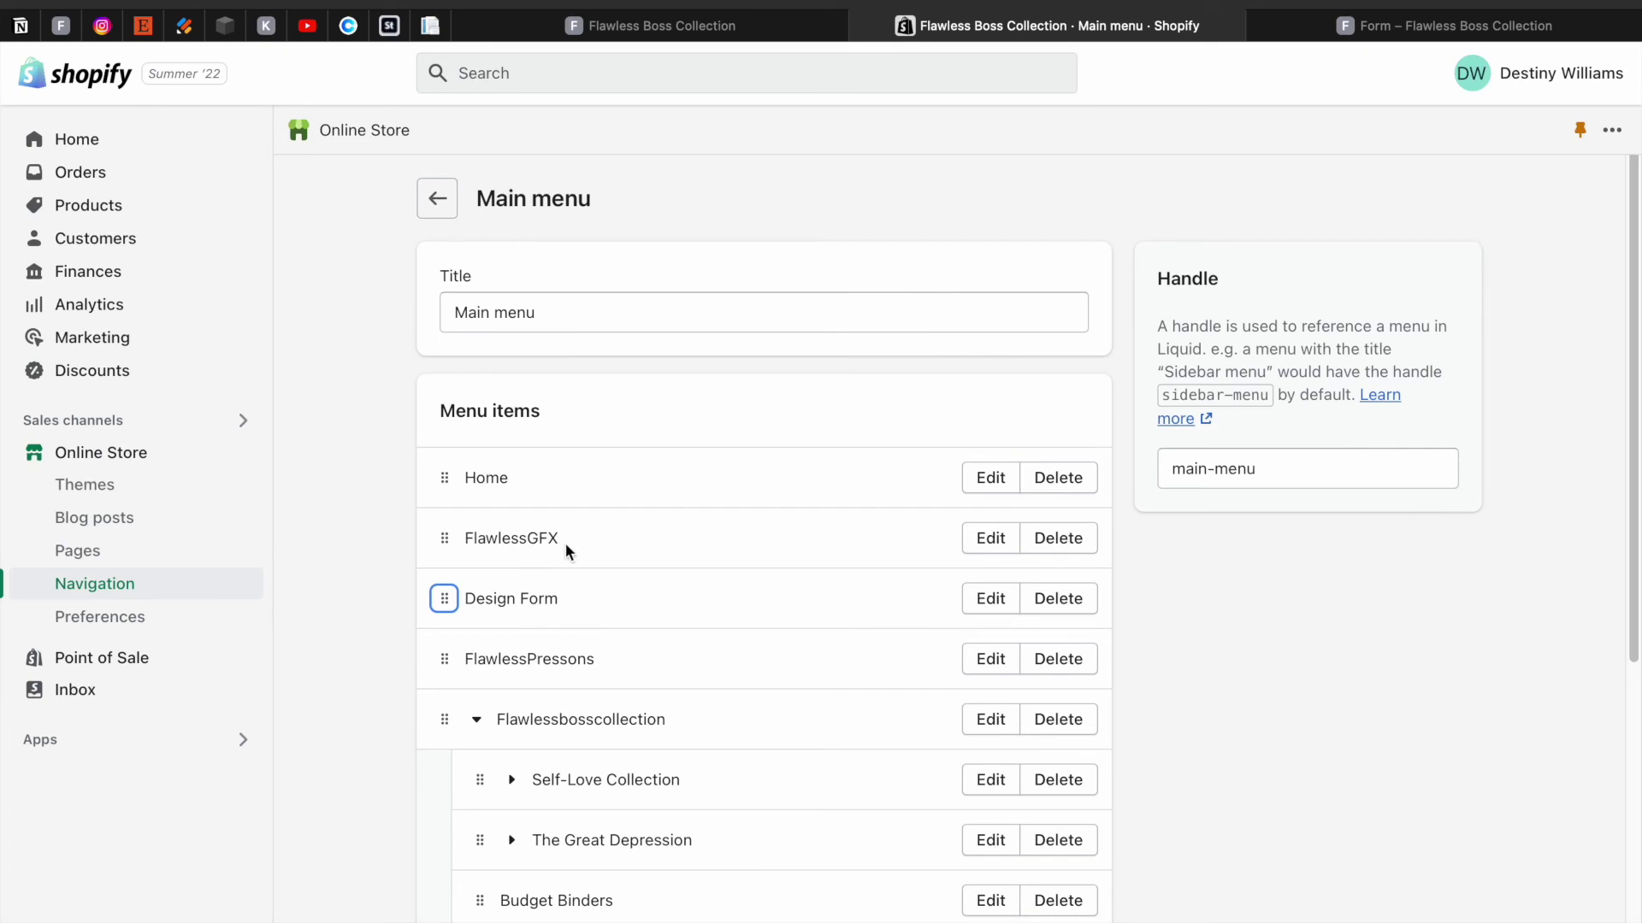
left_click(442, 209)
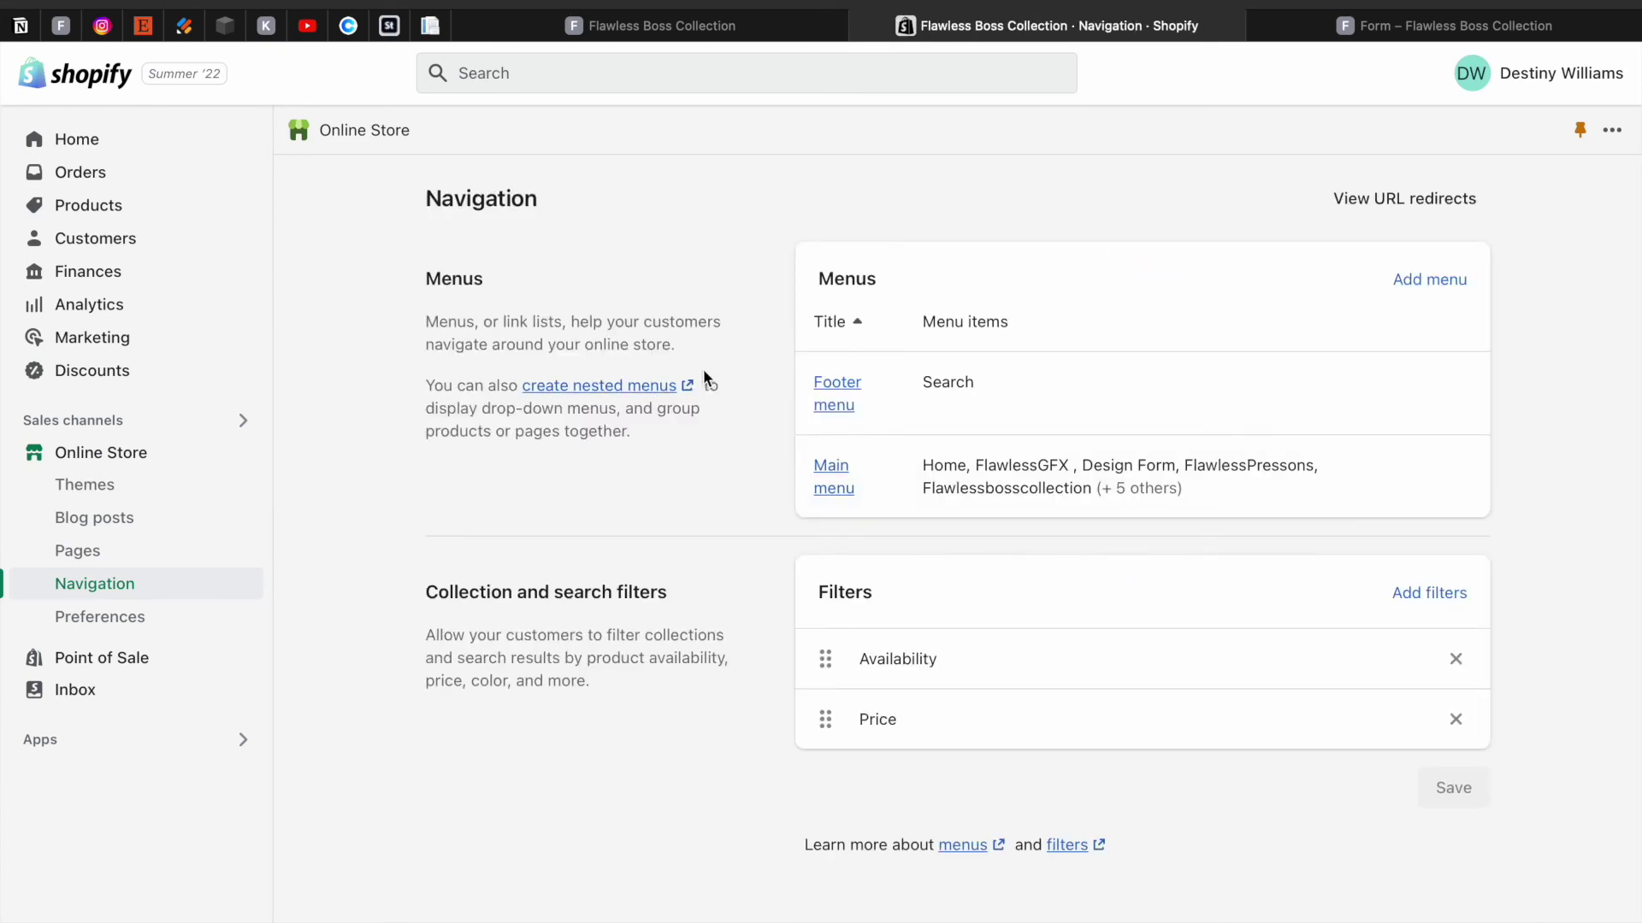
left_click(1397, 28)
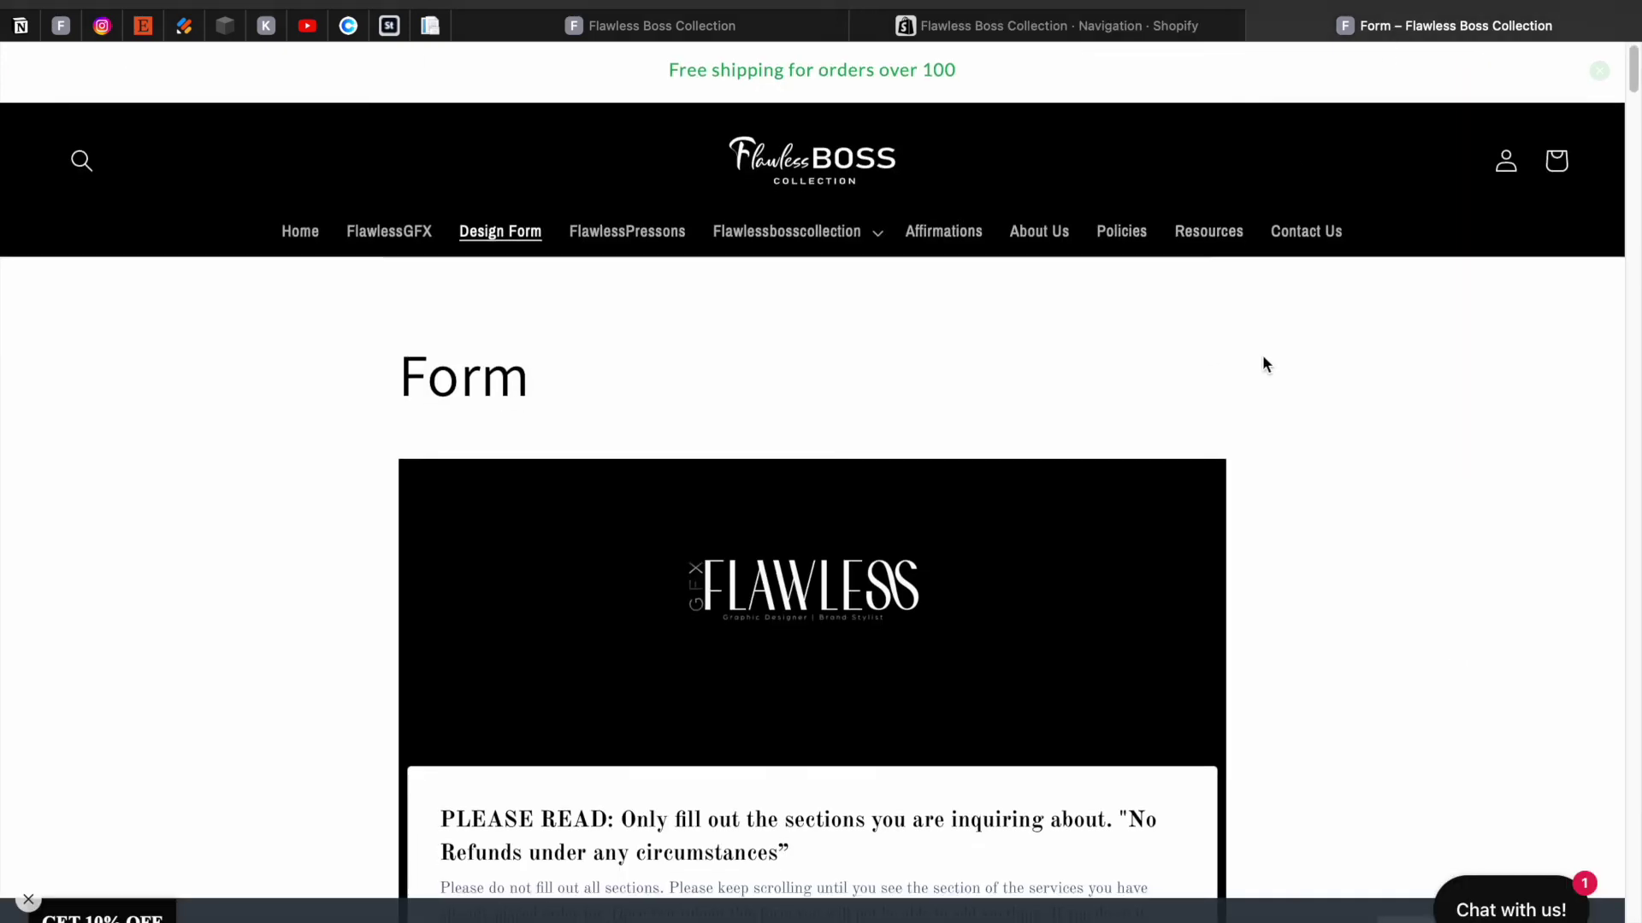